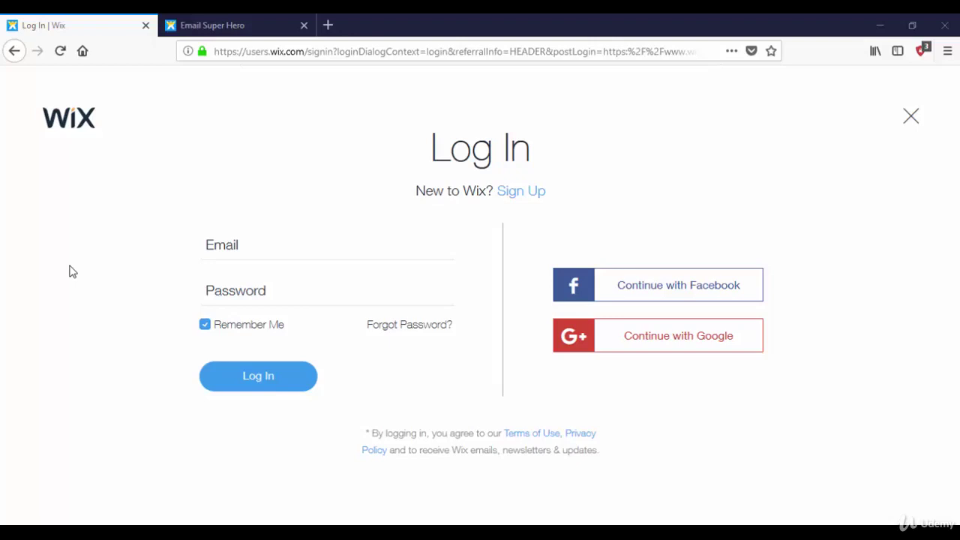
Step: On the Wix sign-in page, highlight parts of the address and Log In heading, then clear them
{"action": "left_click_drag", "start_coordinate": [263, 50], "coordinate": [296, 51]}
{"action": "left_click", "coordinate": [327, 152]}
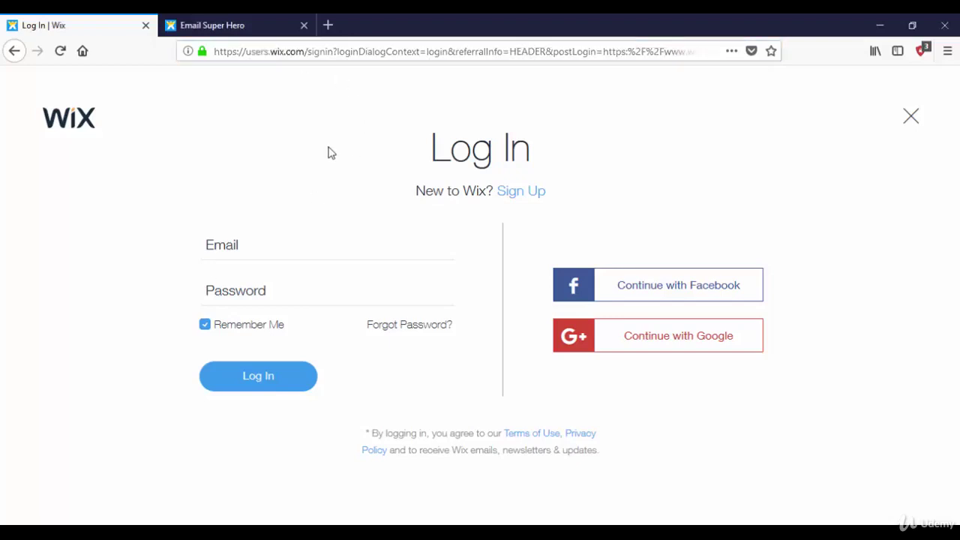
{"action": "left_click_drag", "start_coordinate": [450, 148], "coordinate": [651, 154]}
{"action": "left_click", "coordinate": [677, 182]}
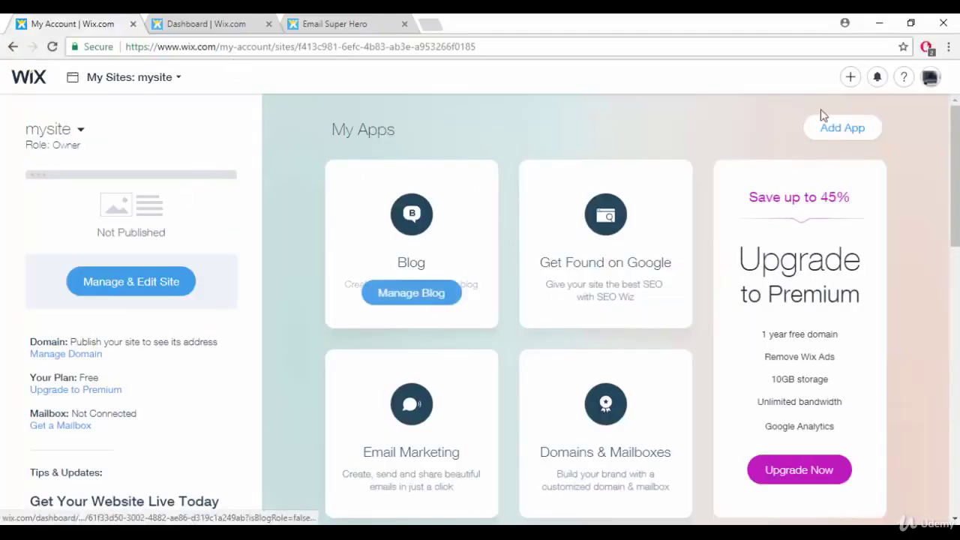
{"action": "scroll", "coordinate": [294, 205], "scroll_direction": "down", "scroll_amount": 1}
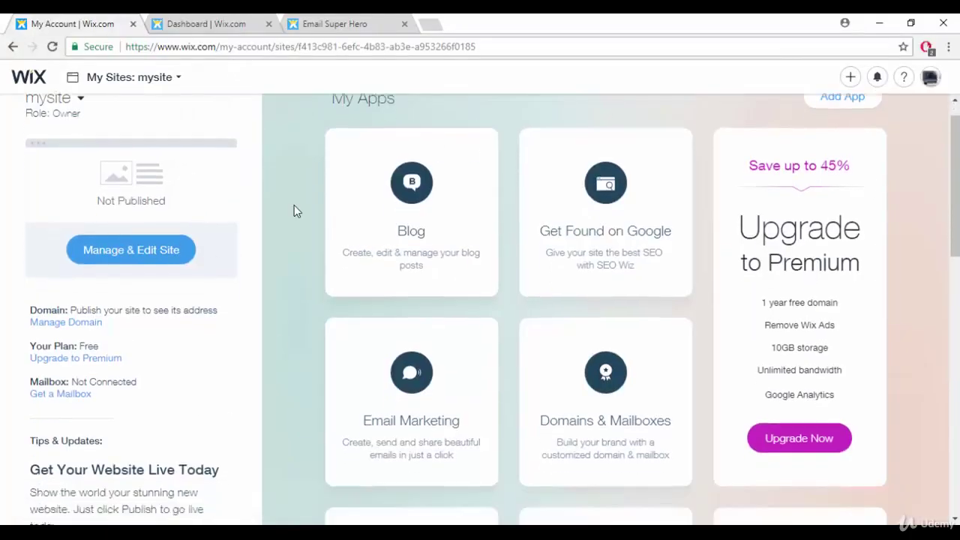
{"action": "mouse_move", "coordinate": [446, 382]}
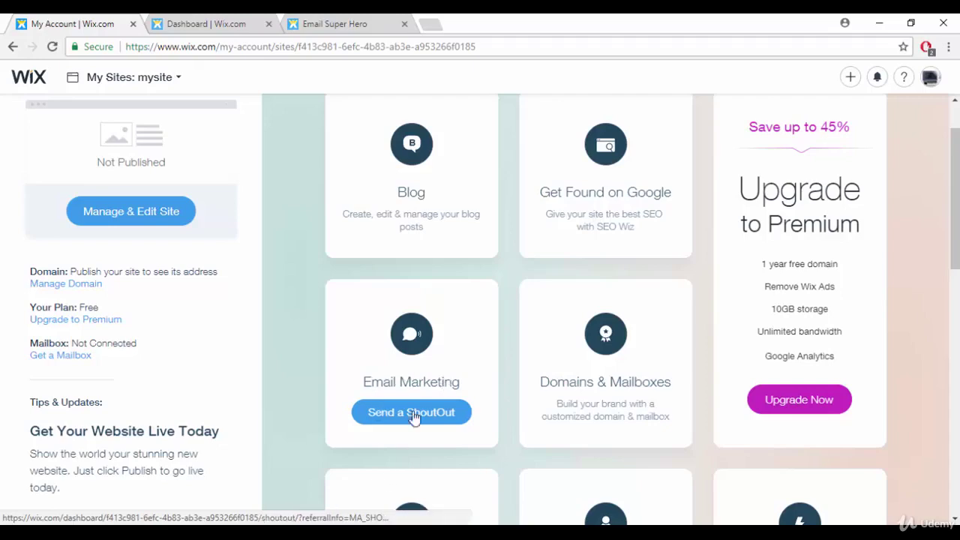
Step: Show the top of the Email Marketing ShoutOut dashboard, briefly checking the My Account sites tab
{"action": "left_click", "coordinate": [190, 21]}
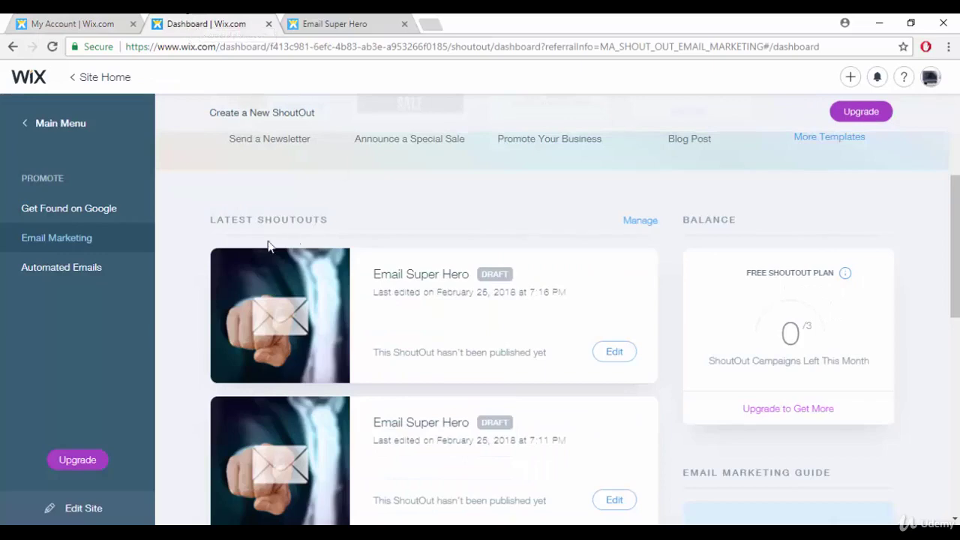
{"action": "scroll", "coordinate": [623, 223], "scroll_direction": "up", "scroll_amount": 3}
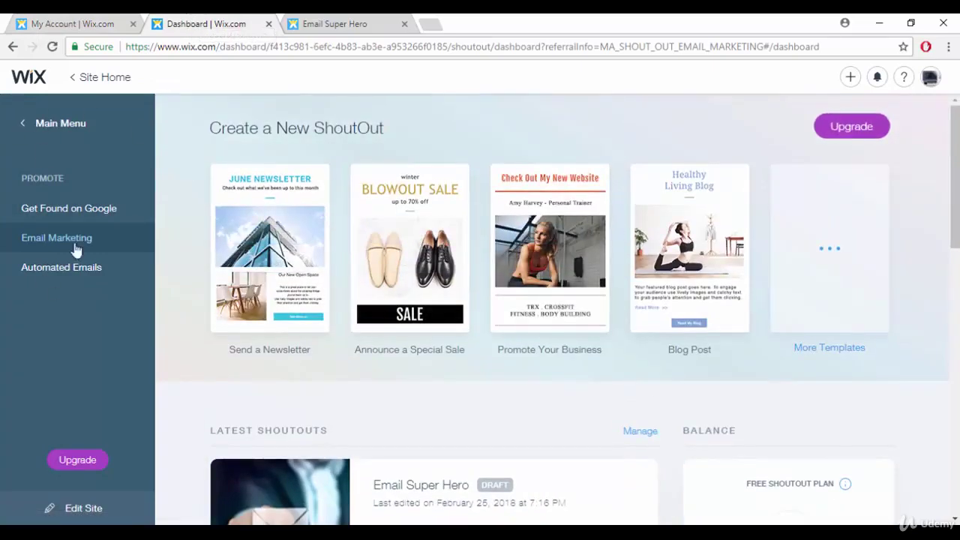
{"action": "key", "text": "ctrl+shift+Tab"}
{"action": "left_click", "coordinate": [174, 21]}
{"action": "left_click", "coordinate": [687, 266]}
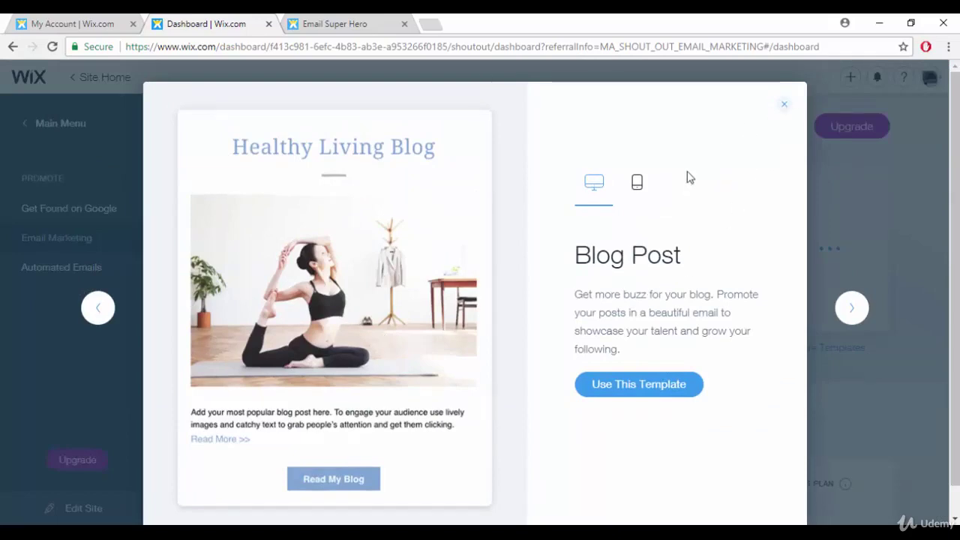
{"action": "left_click", "coordinate": [640, 185]}
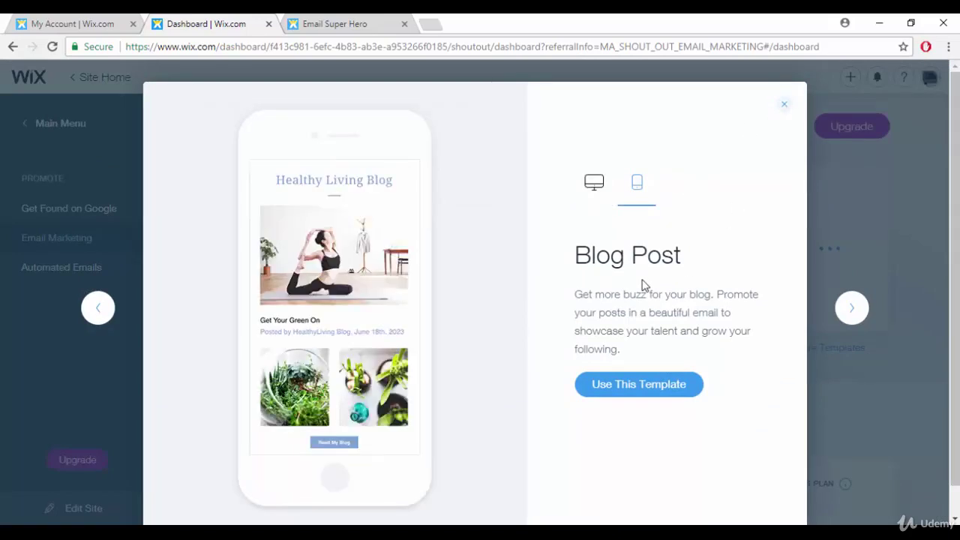
{"action": "left_click", "coordinate": [593, 182]}
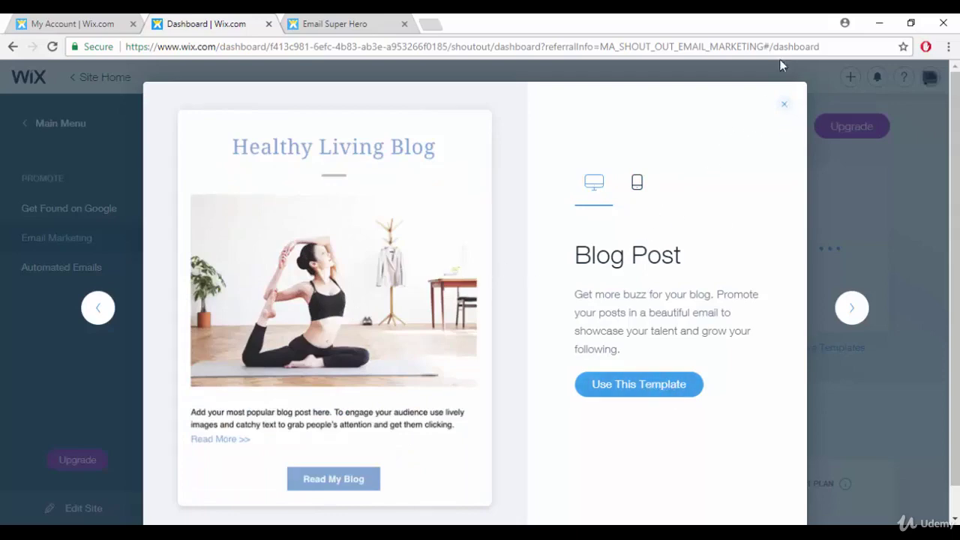
{"action": "left_click", "coordinate": [784, 104]}
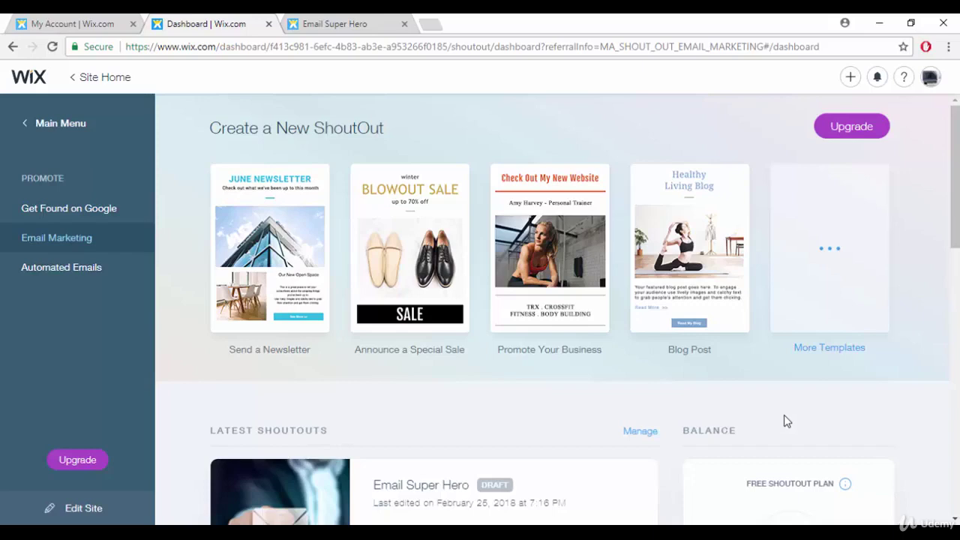
{"action": "mouse_move", "coordinate": [233, 239]}
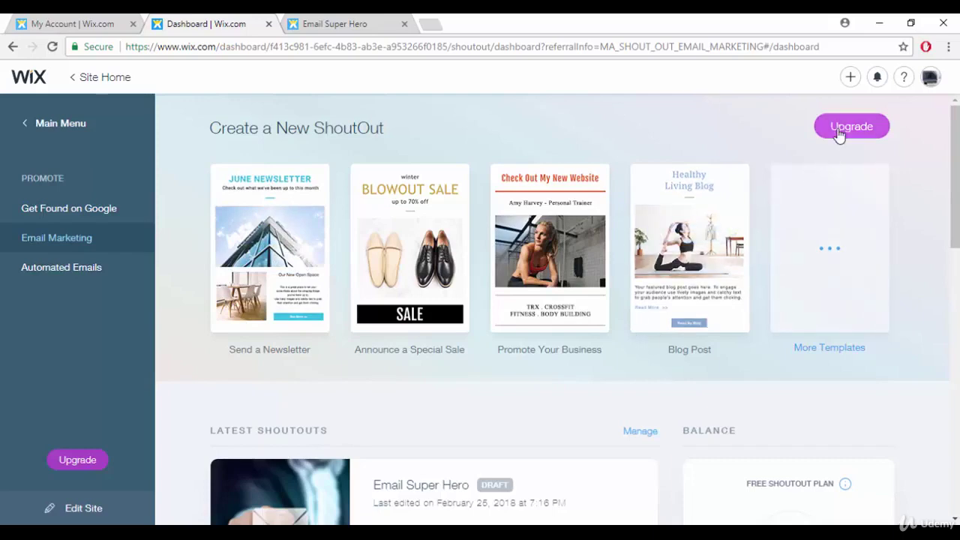
{"action": "mouse_move", "coordinate": [694, 171]}
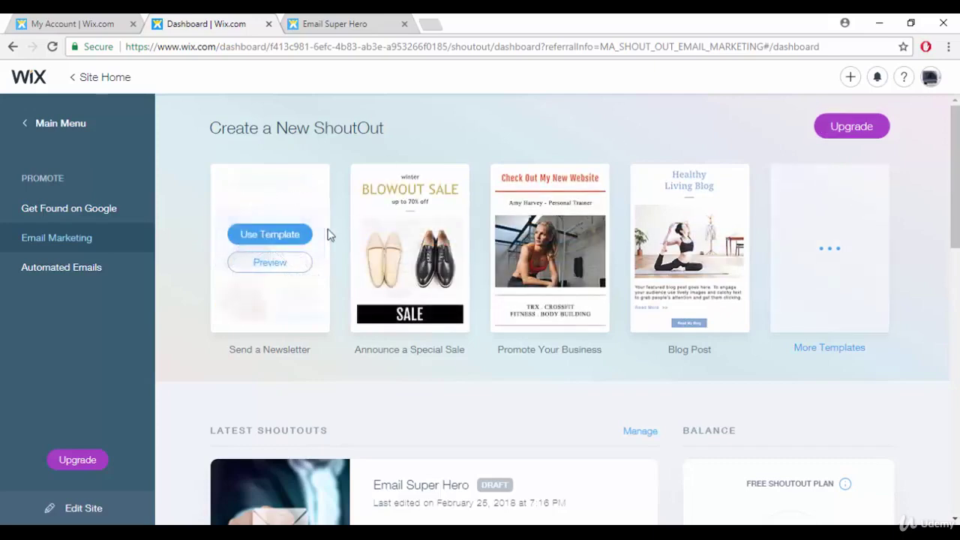
{"action": "mouse_move", "coordinate": [684, 233]}
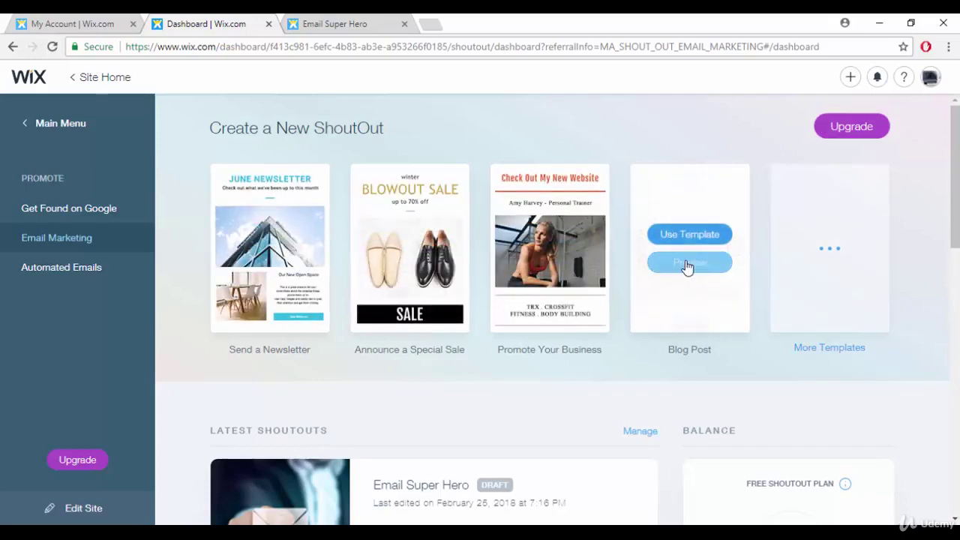
{"action": "scroll", "coordinate": [431, 351], "scroll_direction": "down", "scroll_amount": 2}
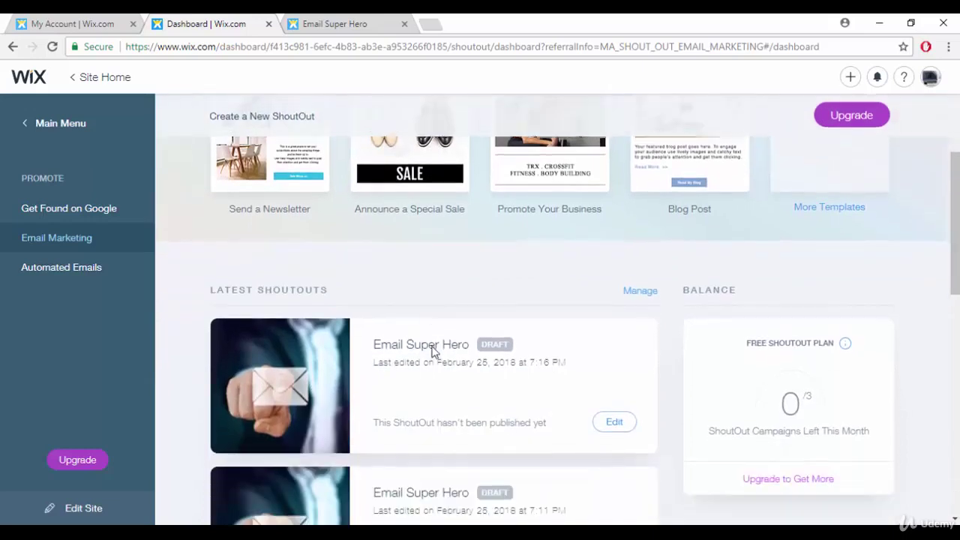
Step: Open the Email Super Hero draft for editing, declining the upgrade offer with Not Now, Thanks
{"action": "left_click", "coordinate": [612, 424]}
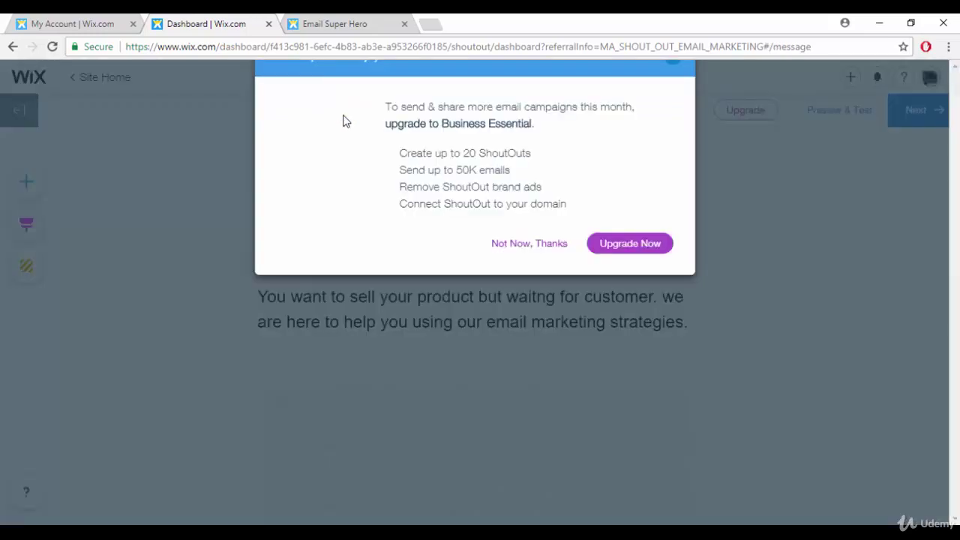
{"action": "left_click", "coordinate": [517, 324]}
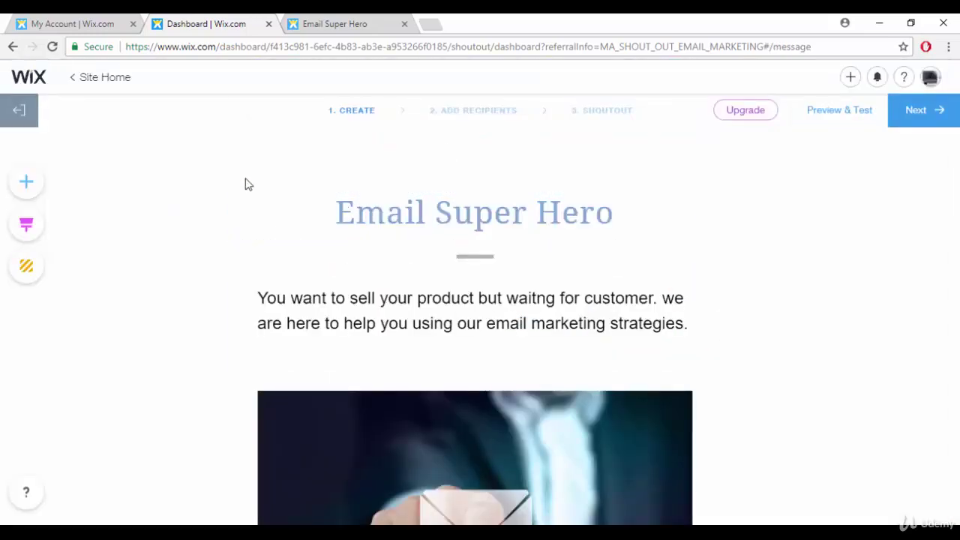
{"action": "scroll", "coordinate": [247, 182], "scroll_direction": "down", "scroll_amount": 3}
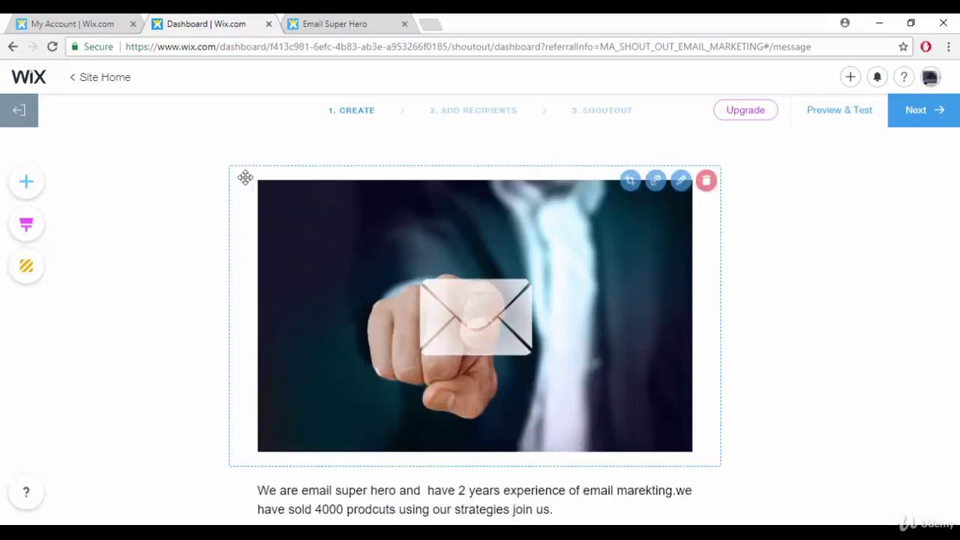
{"action": "scroll", "coordinate": [246, 178], "scroll_direction": "up", "scroll_amount": 3}
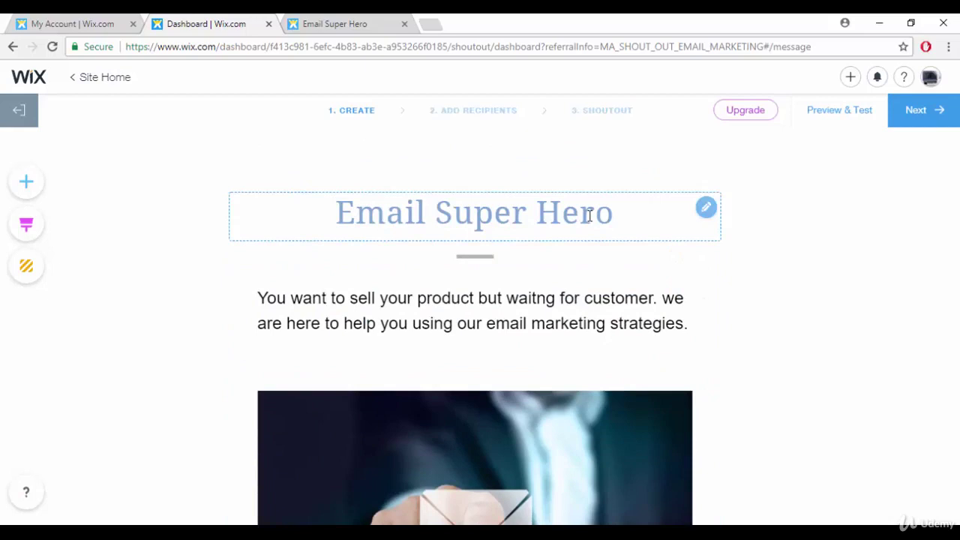
Step: Delete the Email Super Hero title, then undo with Ctrl+Z to restore it
{"action": "left_click_drag", "start_coordinate": [306, 214], "coordinate": [635, 212]}
{"action": "key", "text": "BackSpace"}
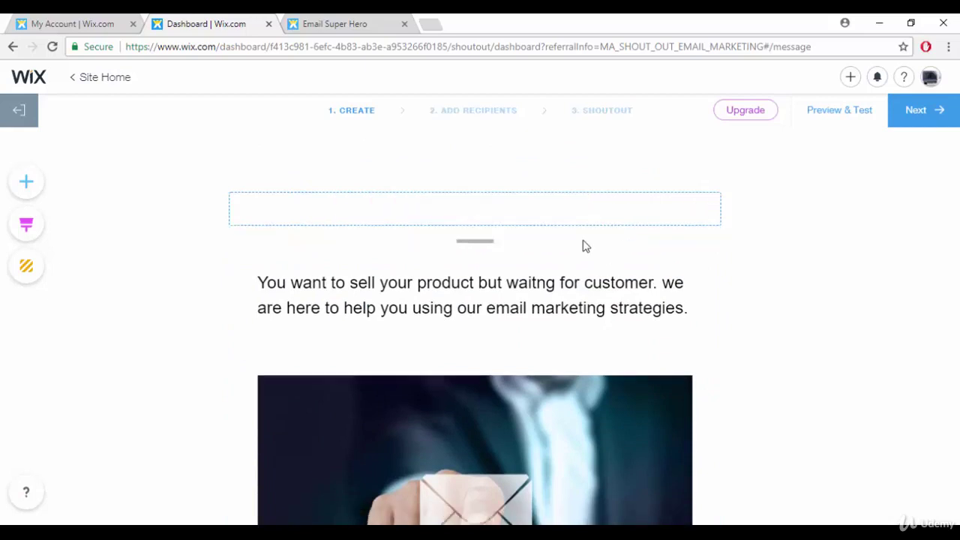
{"action": "key", "text": "ctrl+z"}
{"action": "left_click", "coordinate": [229, 338]}
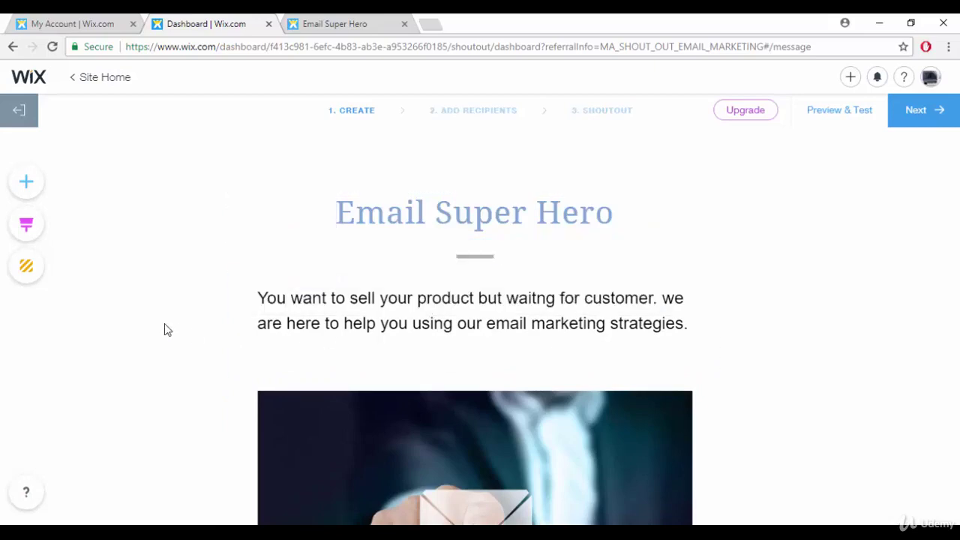
{"action": "scroll", "coordinate": [165, 323], "scroll_direction": "down", "scroll_amount": 7}
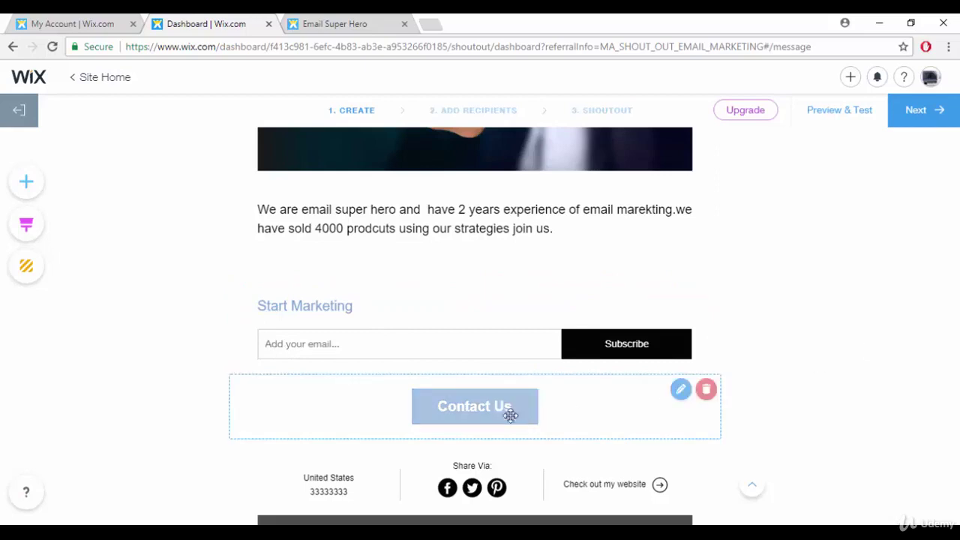
{"action": "scroll", "coordinate": [499, 403], "scroll_direction": "down", "scroll_amount": 1}
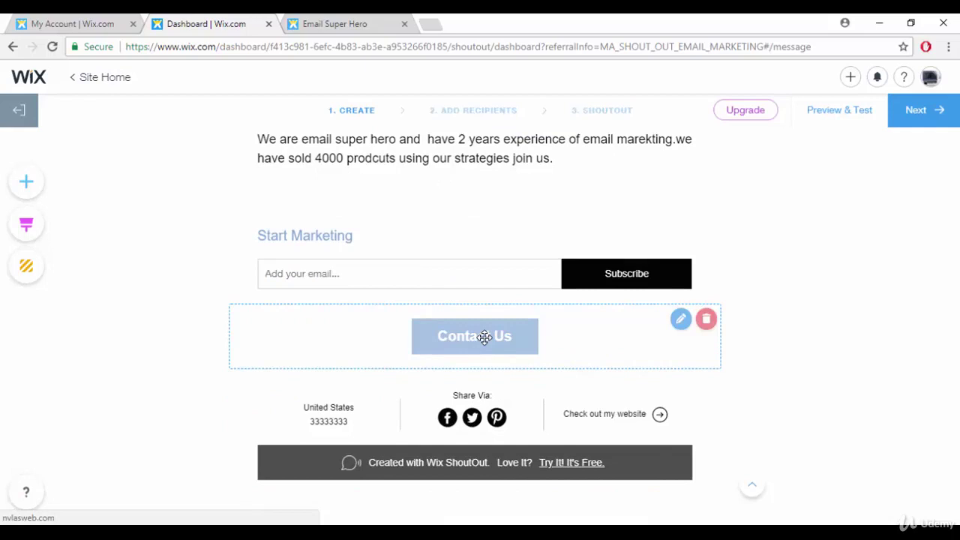
Step: Open the footer's Contact Us link in a new tab and switch to it
{"action": "right_click", "coordinate": [485, 337]}
{"action": "left_click", "coordinate": [497, 348]}
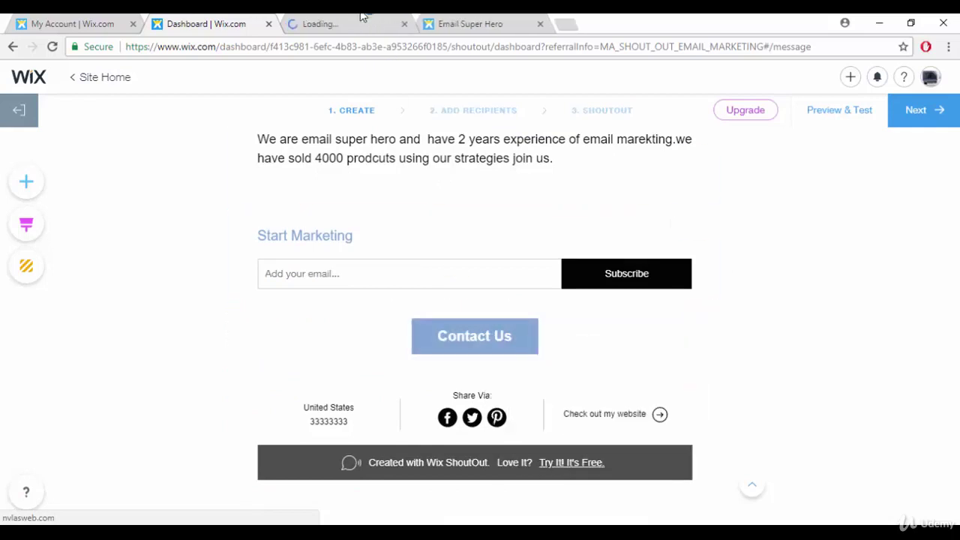
{"action": "left_click", "coordinate": [345, 23]}
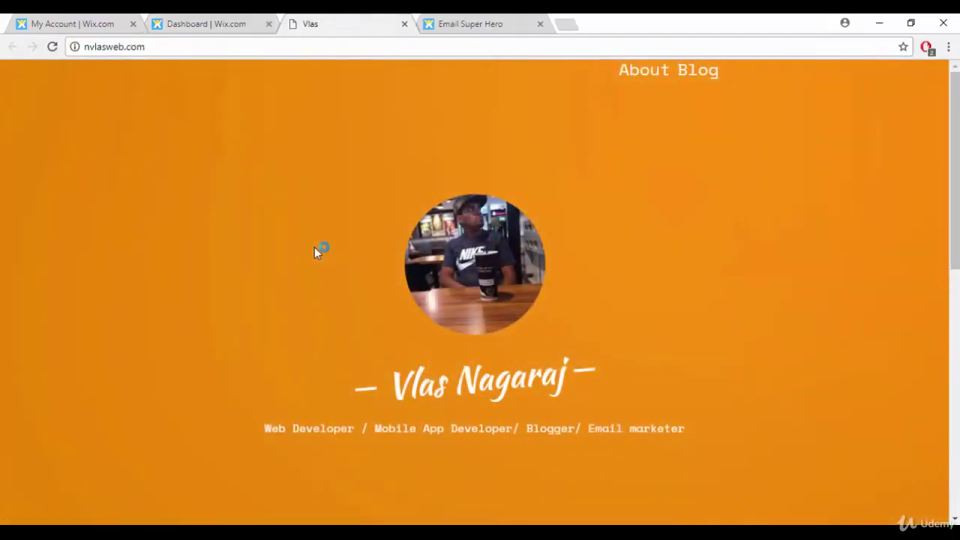
Step: Scroll through the linked personal website, then return to the ShoutOut editor tab
{"action": "scroll", "coordinate": [315, 249], "scroll_direction": "down", "scroll_amount": 4}
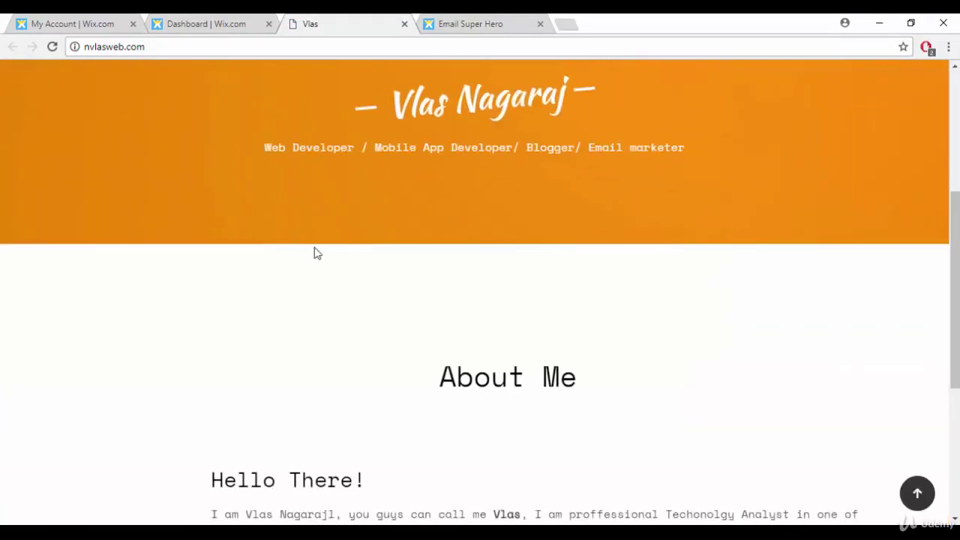
{"action": "scroll", "coordinate": [314, 248], "scroll_direction": "down", "scroll_amount": 2}
{"action": "scroll", "coordinate": [314, 249], "scroll_direction": "up", "scroll_amount": 6}
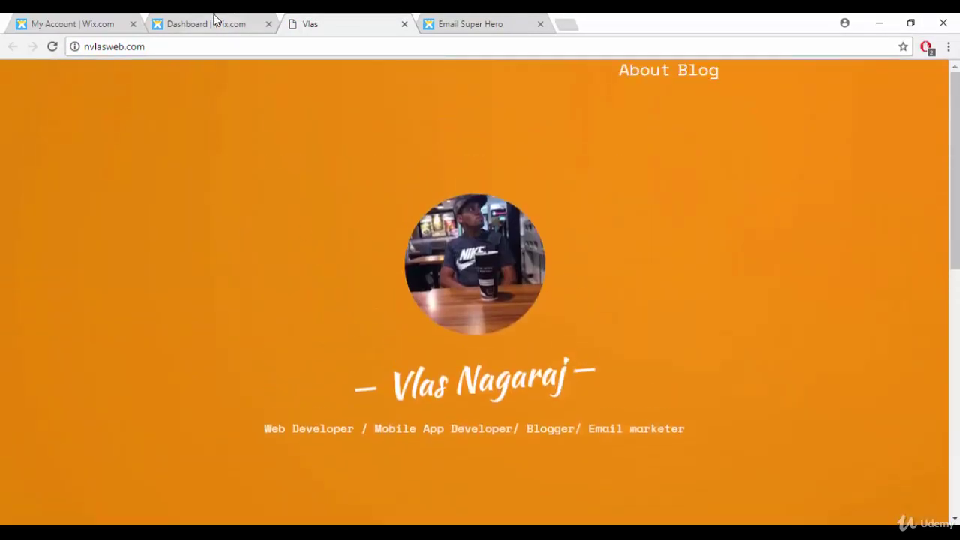
{"action": "left_click", "coordinate": [216, 23]}
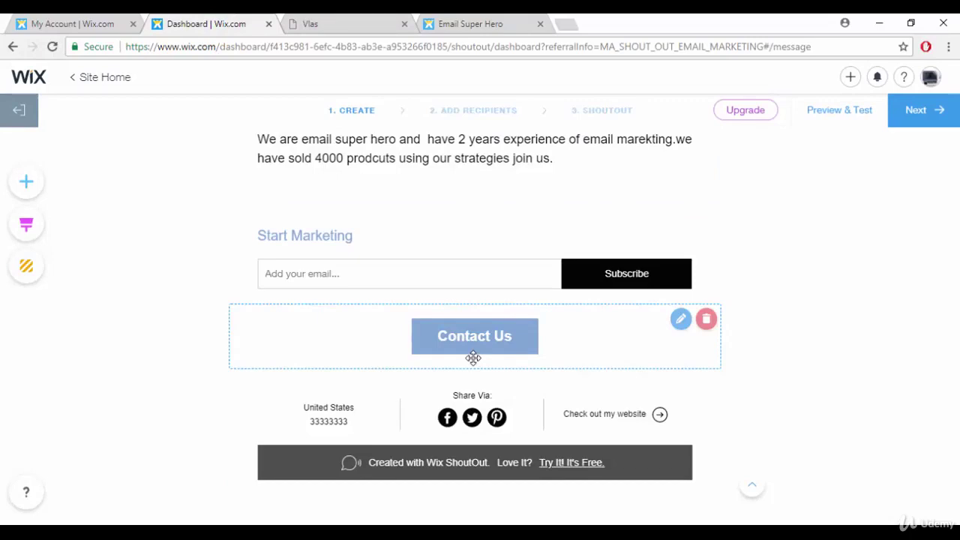
{"action": "scroll", "coordinate": [473, 355], "scroll_direction": "up", "scroll_amount": 7}
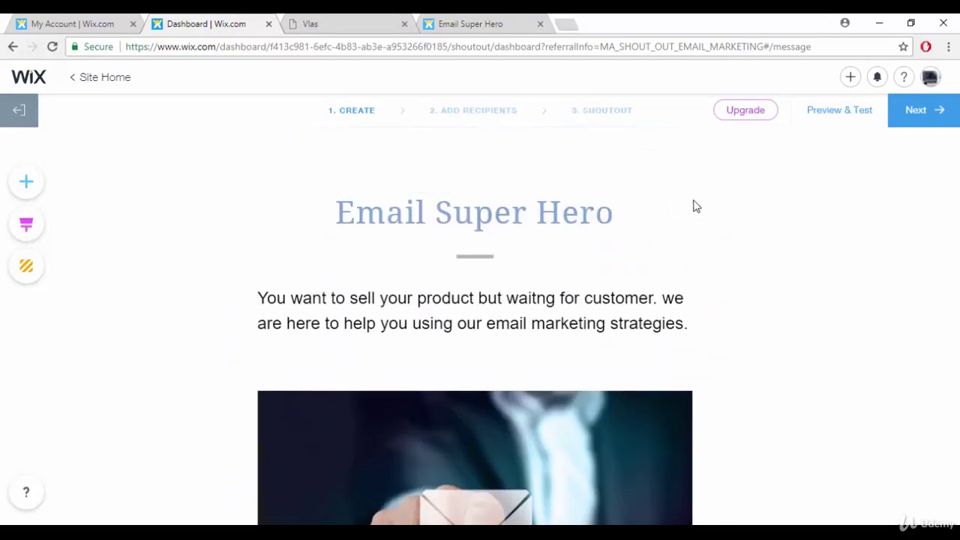
{"action": "scroll", "coordinate": [632, 387], "scroll_direction": "down", "scroll_amount": 2}
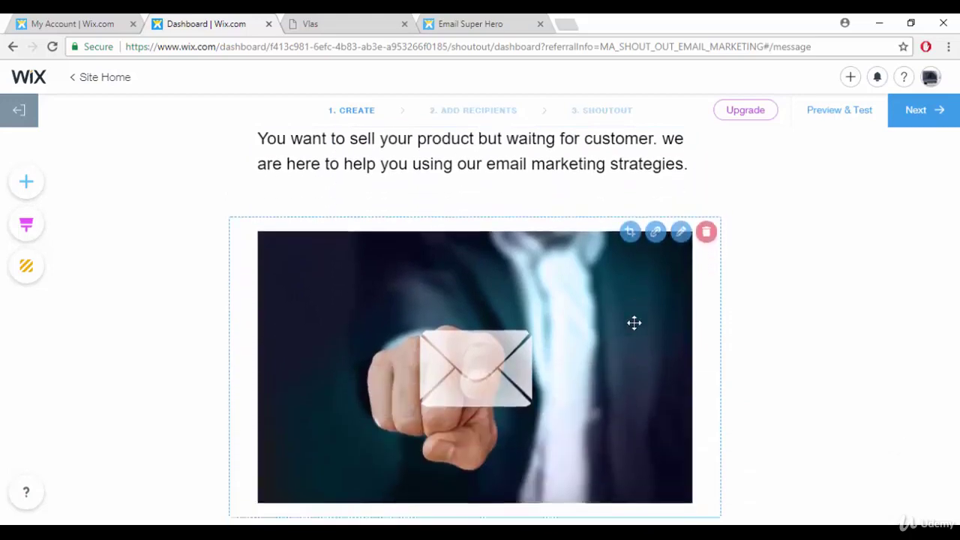
{"action": "scroll", "coordinate": [634, 323], "scroll_direction": "down", "scroll_amount": 5}
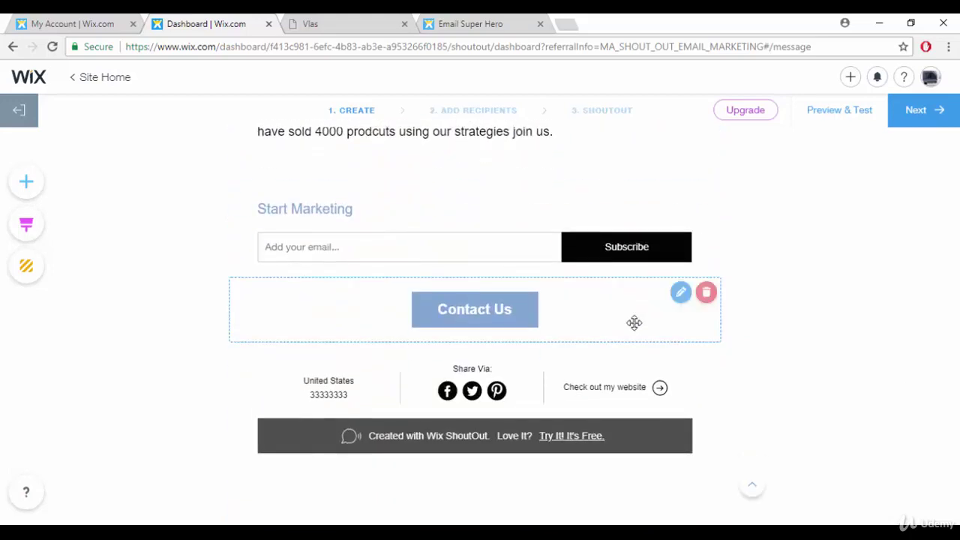
{"action": "scroll", "coordinate": [634, 323], "scroll_direction": "up", "scroll_amount": 5}
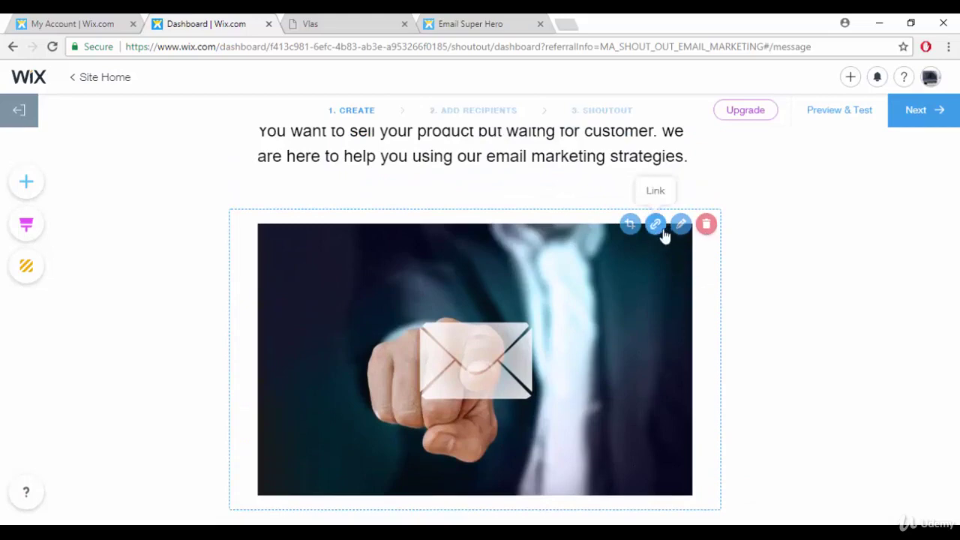
{"action": "left_click", "coordinate": [680, 225]}
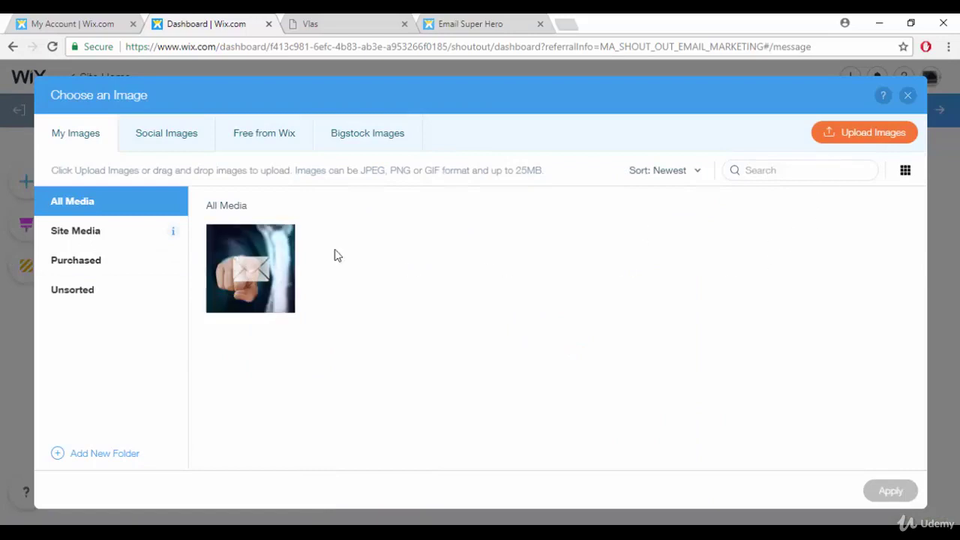
{"action": "left_click", "coordinate": [252, 141]}
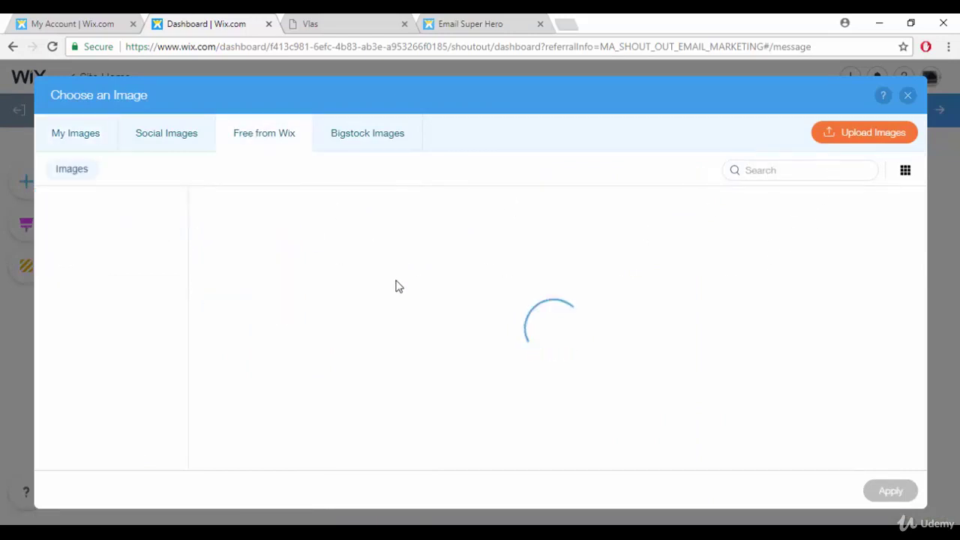
{"action": "scroll", "coordinate": [506, 358], "scroll_direction": "down", "scroll_amount": 10}
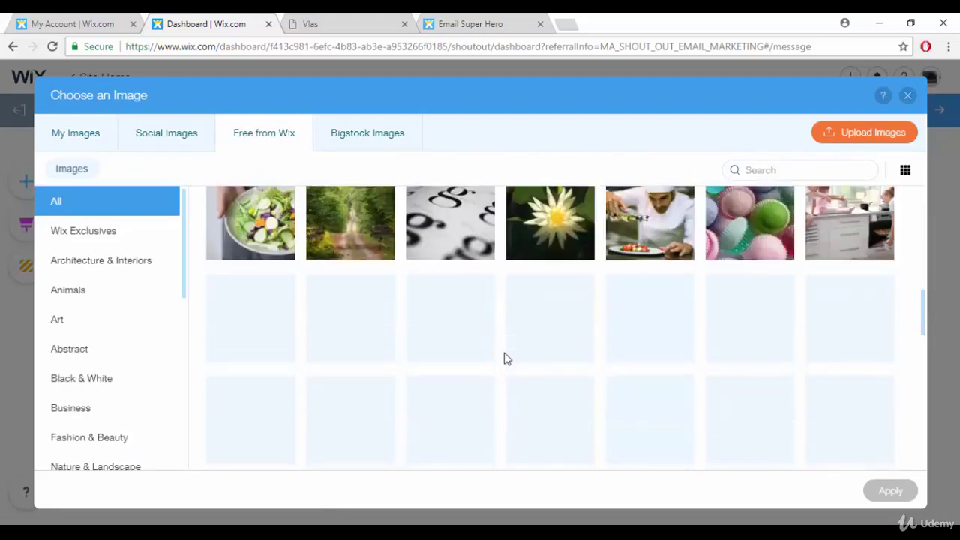
{"action": "left_click", "coordinate": [908, 96]}
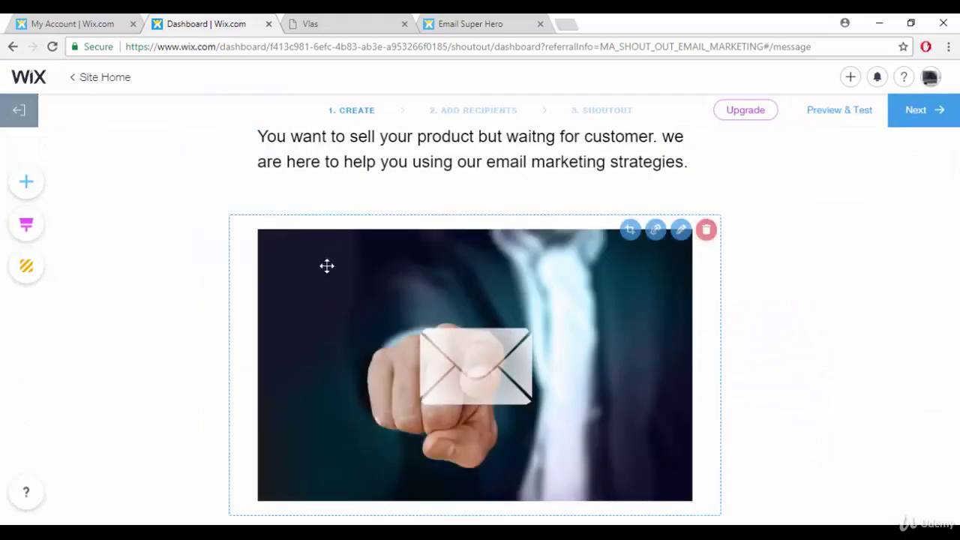
Step: Scroll through the Email Super Hero email to check it, then advance to Add Recipients
{"action": "scroll", "coordinate": [327, 220], "scroll_direction": "up", "scroll_amount": 3}
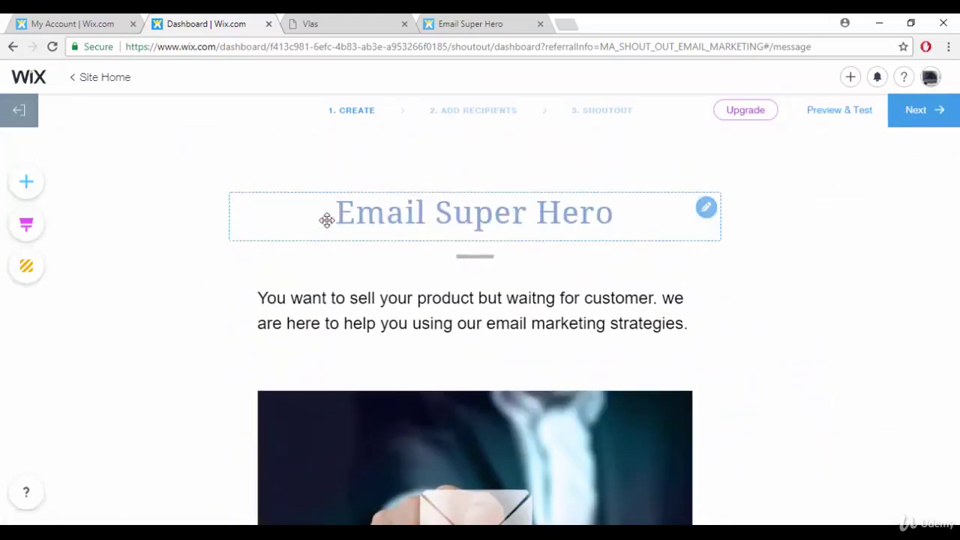
{"action": "scroll", "coordinate": [327, 220], "scroll_direction": "down", "scroll_amount": 4}
{"action": "scroll", "coordinate": [523, 383], "scroll_direction": "down", "scroll_amount": 6}
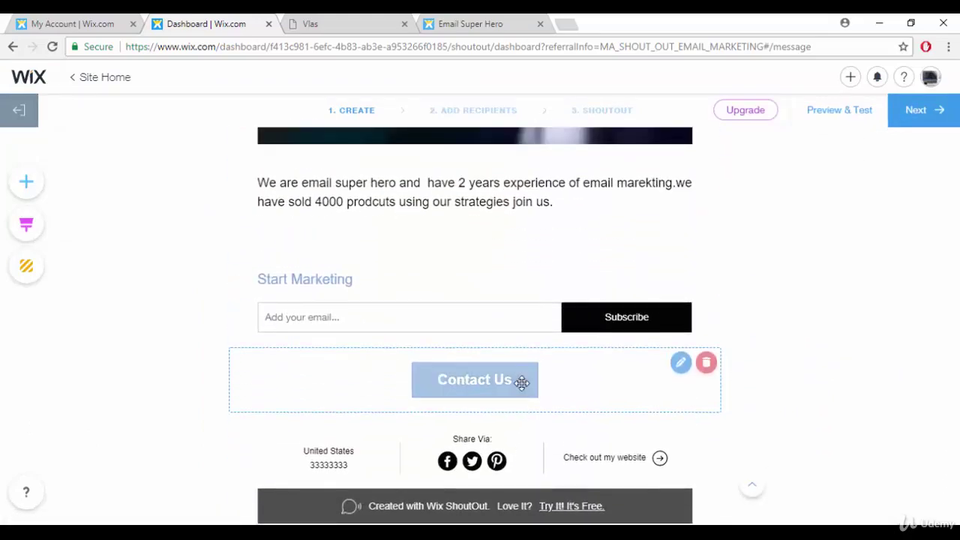
{"action": "scroll", "coordinate": [522, 383], "scroll_direction": "down", "scroll_amount": 2}
{"action": "left_click", "coordinate": [922, 114]}
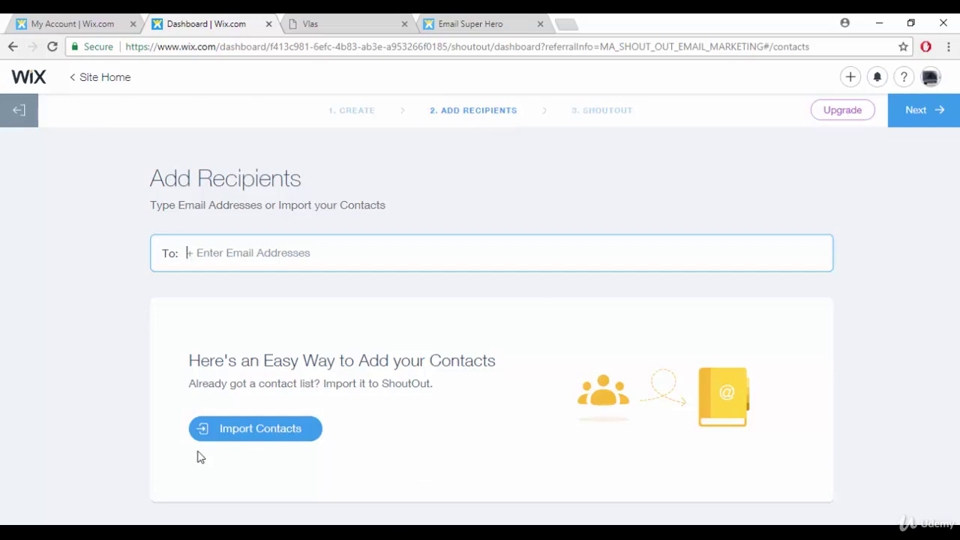
{"action": "left_click", "coordinate": [216, 439]}
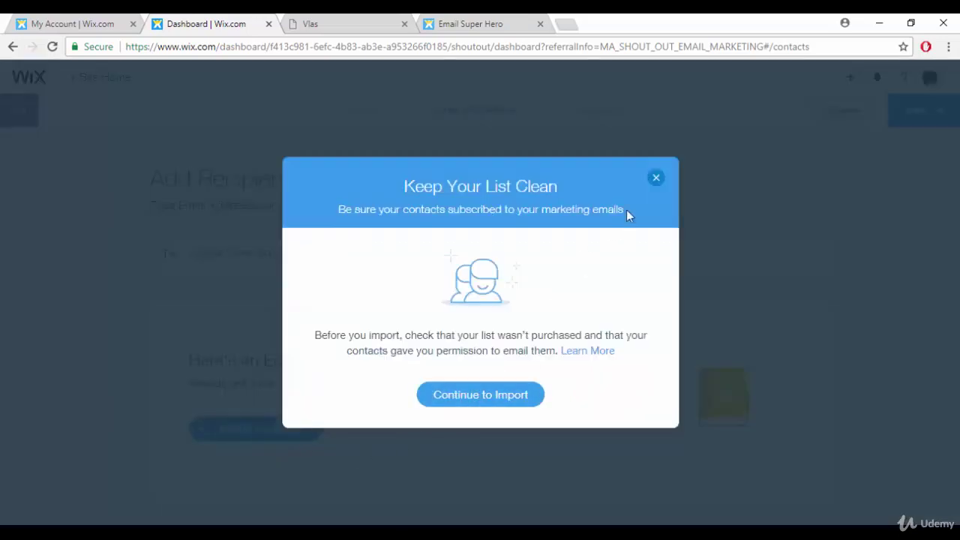
{"action": "left_click", "coordinate": [655, 180]}
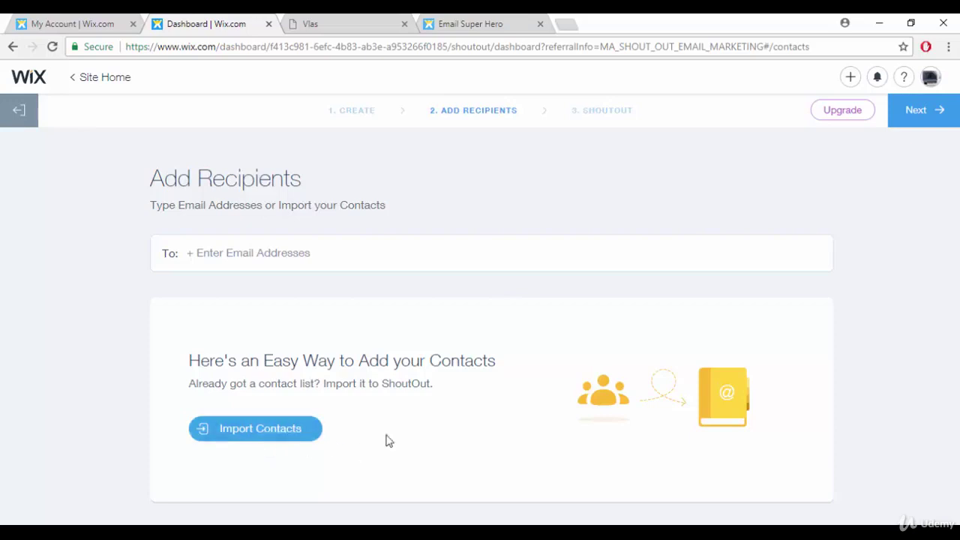
{"action": "left_click", "coordinate": [930, 77]}
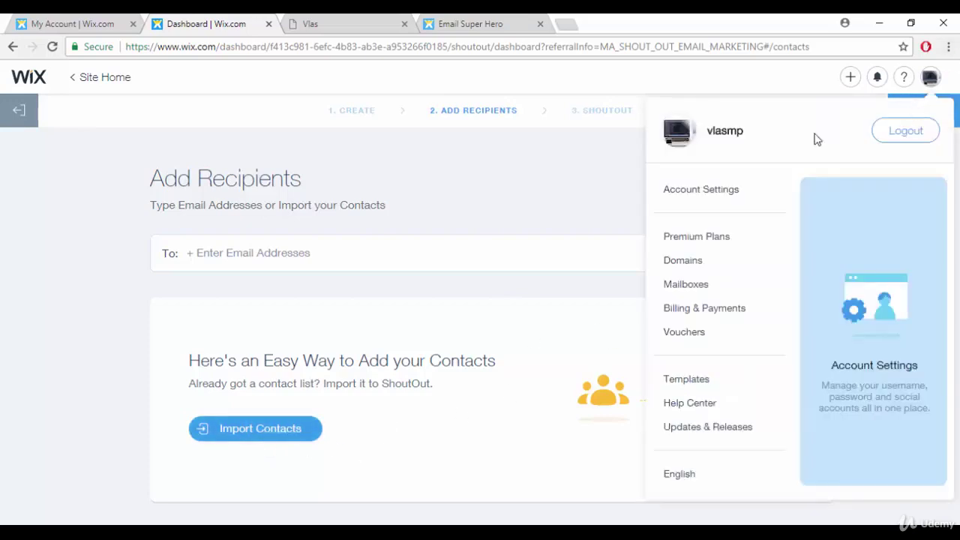
{"action": "left_click", "coordinate": [124, 315]}
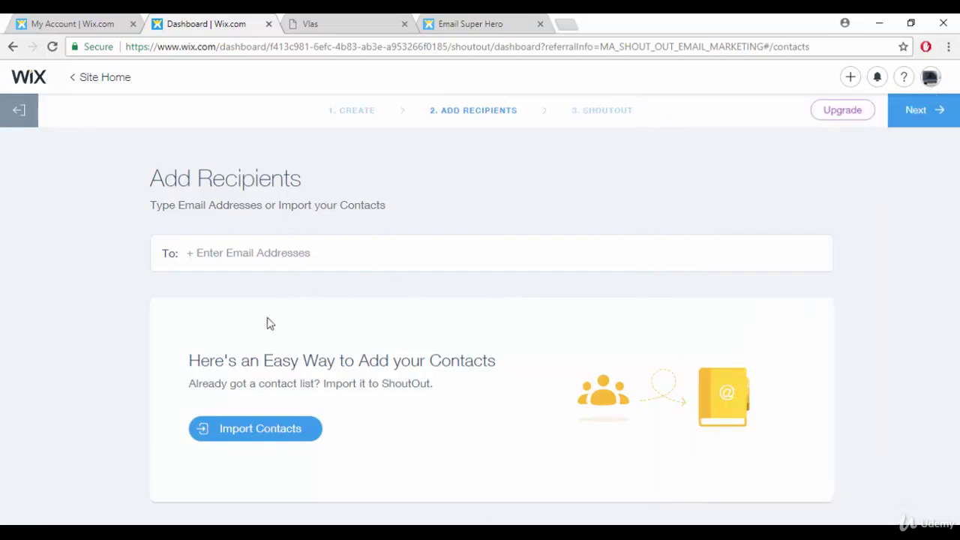
Step: Advance from Add Recipients to the 3. ShoutOut step showing the Email Super Hero preview
{"action": "left_click", "coordinate": [924, 120]}
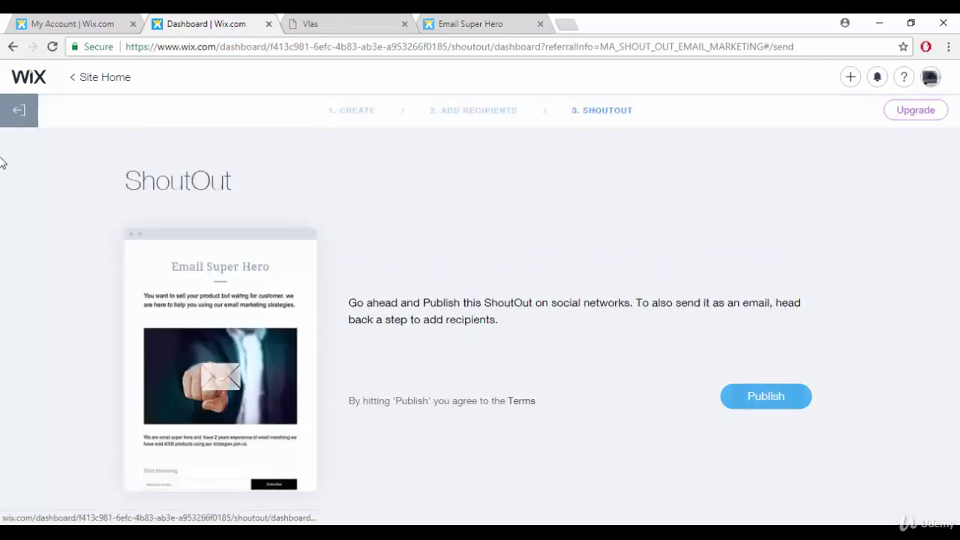
{"action": "left_click_drag", "start_coordinate": [98, 183], "coordinate": [381, 185]}
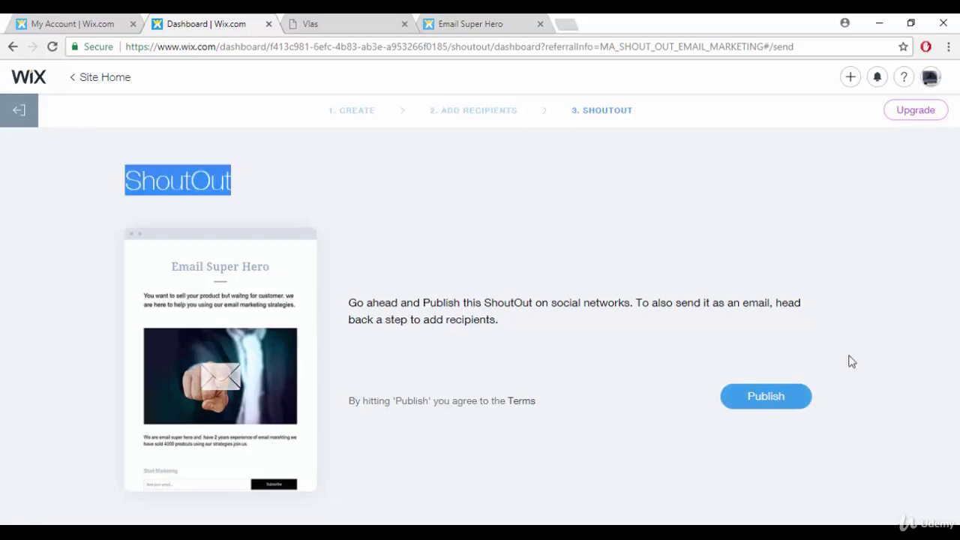
Step: Switch to the live Email Super Hero tab and highlight its shoutout.wix.com address
{"action": "left_click", "coordinate": [440, 28]}
{"action": "scroll", "coordinate": [412, 317], "scroll_direction": "up", "scroll_amount": 5}
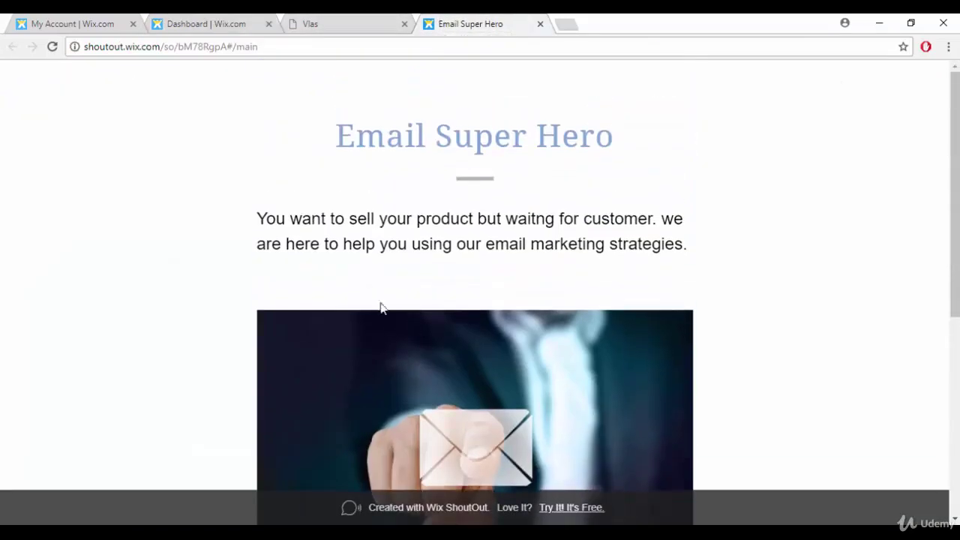
{"action": "left_click_drag", "start_coordinate": [88, 46], "coordinate": [288, 47]}
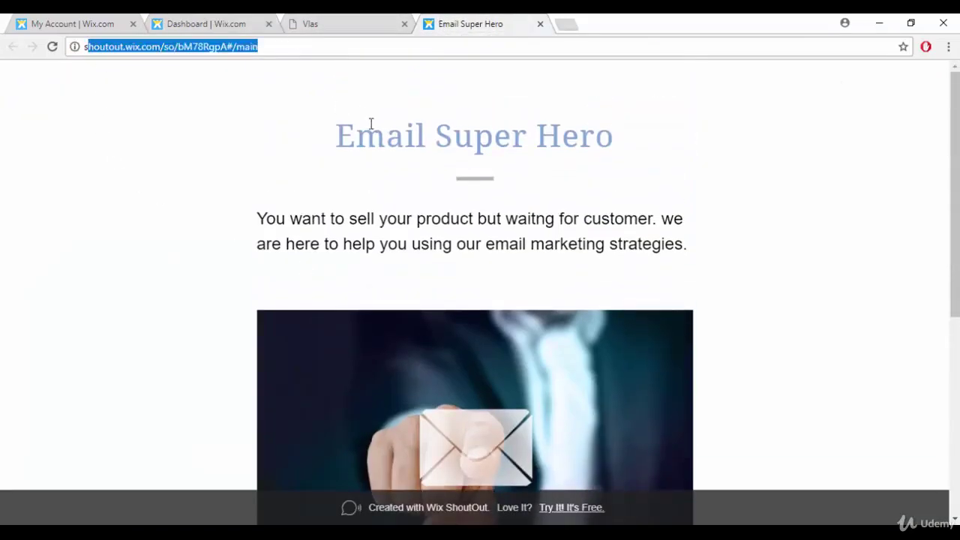
{"action": "left_click", "coordinate": [164, 112]}
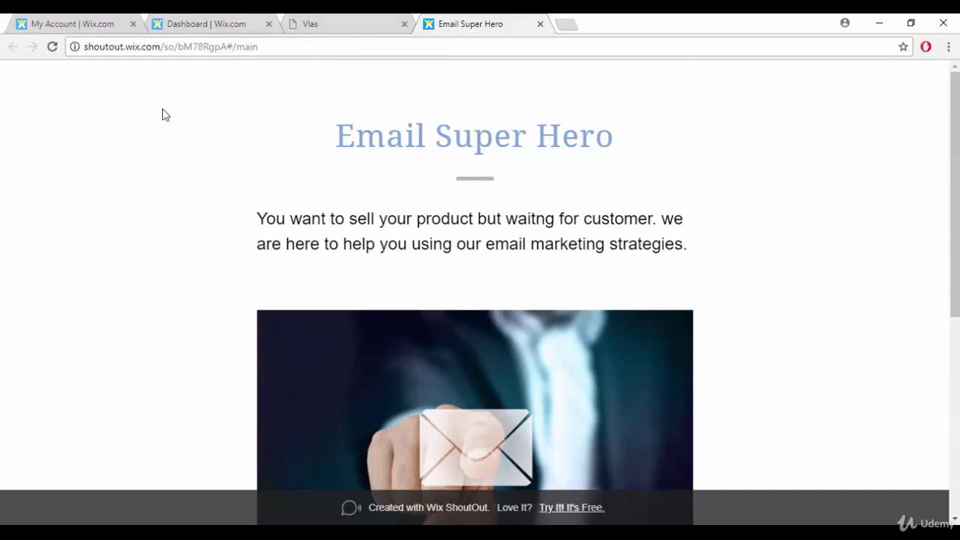
{"action": "left_click_drag", "start_coordinate": [161, 46], "coordinate": [75, 48]}
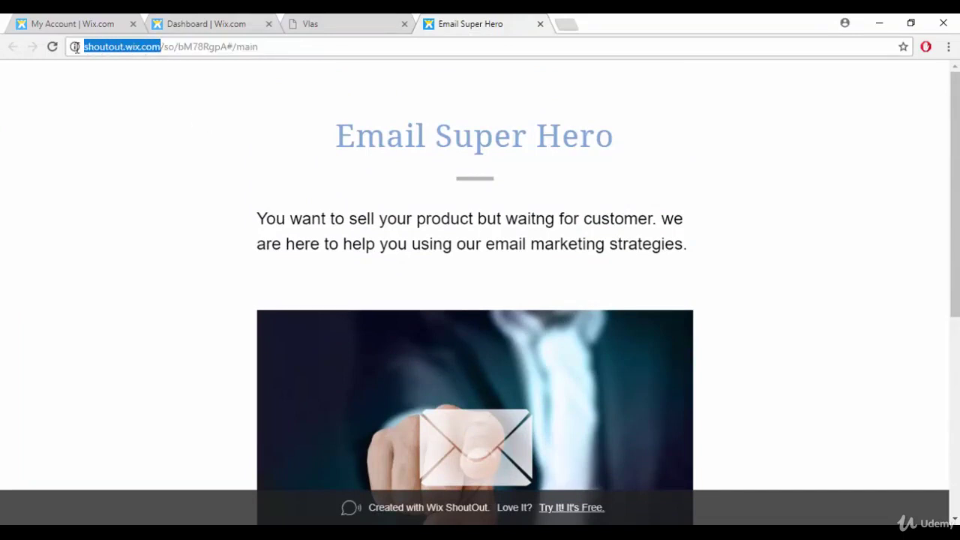
{"action": "left_click", "coordinate": [132, 46]}
Step: Select the com, .wix.com and full shoutout.wix.com parts of the page address
{"action": "double_click", "coordinate": [148, 46]}
{"action": "left_click", "coordinate": [110, 47]}
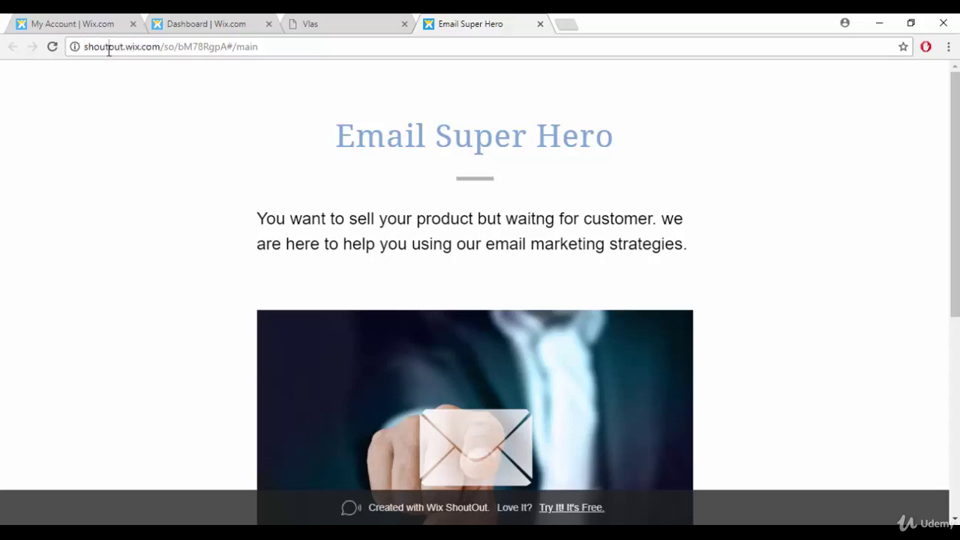
{"action": "left_click_drag", "start_coordinate": [88, 46], "coordinate": [258, 46]}
{"action": "left_click", "coordinate": [284, 46]}
{"action": "left_click_drag", "start_coordinate": [161, 47], "coordinate": [85, 46]}
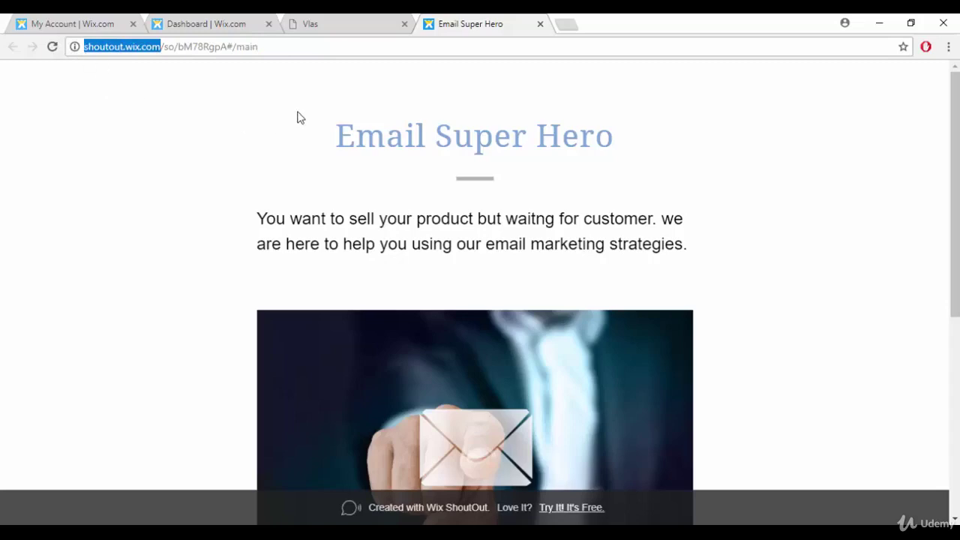
{"action": "left_click", "coordinate": [132, 46]}
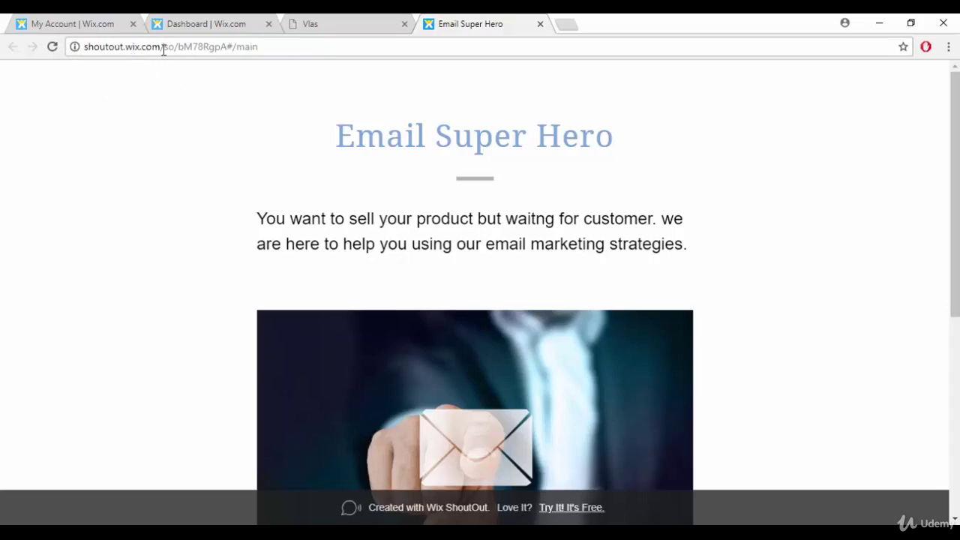
{"action": "left_click_drag", "start_coordinate": [161, 47], "coordinate": [57, 60]}
Step: Scroll the live shoutout page, reselect its address, then scroll down toward Contact Us
{"action": "scroll", "coordinate": [296, 203], "scroll_direction": "down", "scroll_amount": 5}
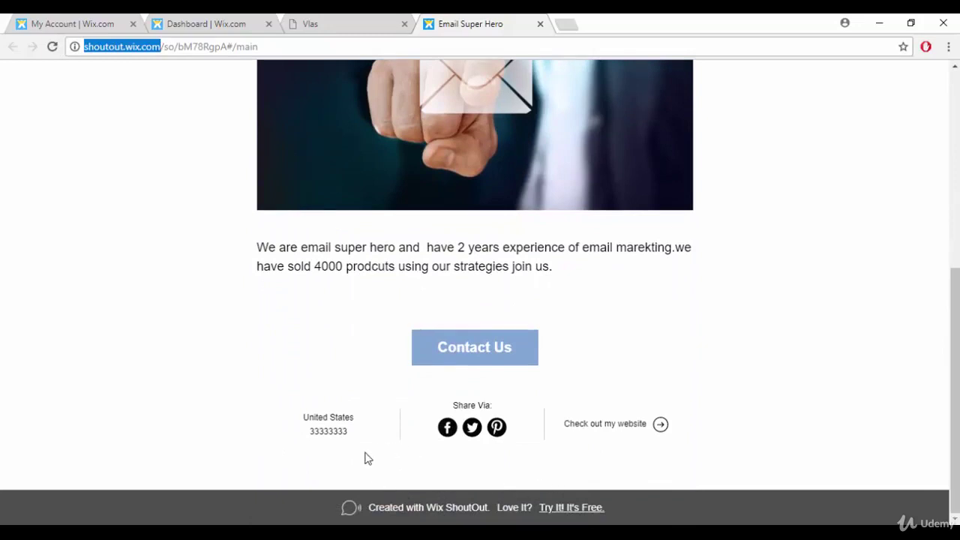
{"action": "scroll", "coordinate": [368, 458], "scroll_direction": "up", "scroll_amount": 5}
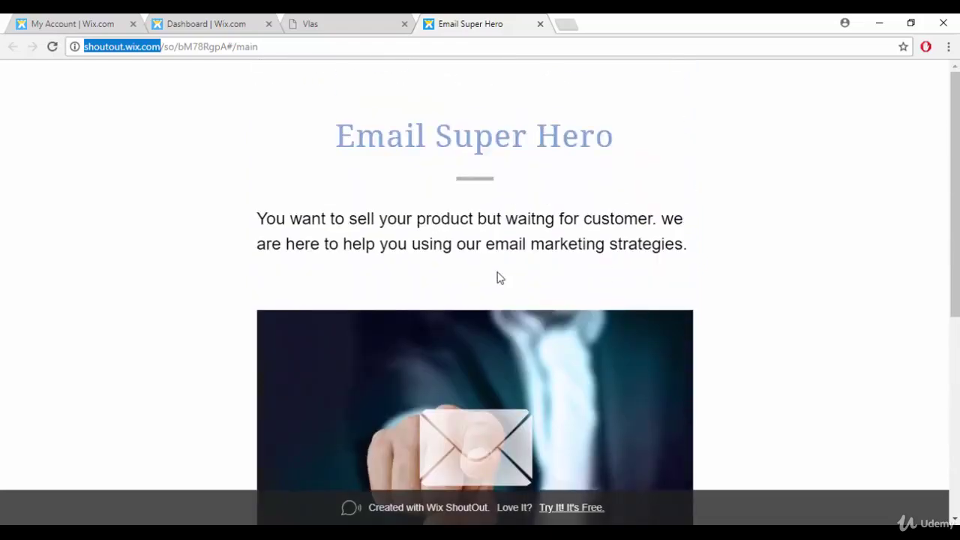
{"action": "scroll", "coordinate": [498, 274], "scroll_direction": "down", "scroll_amount": 5}
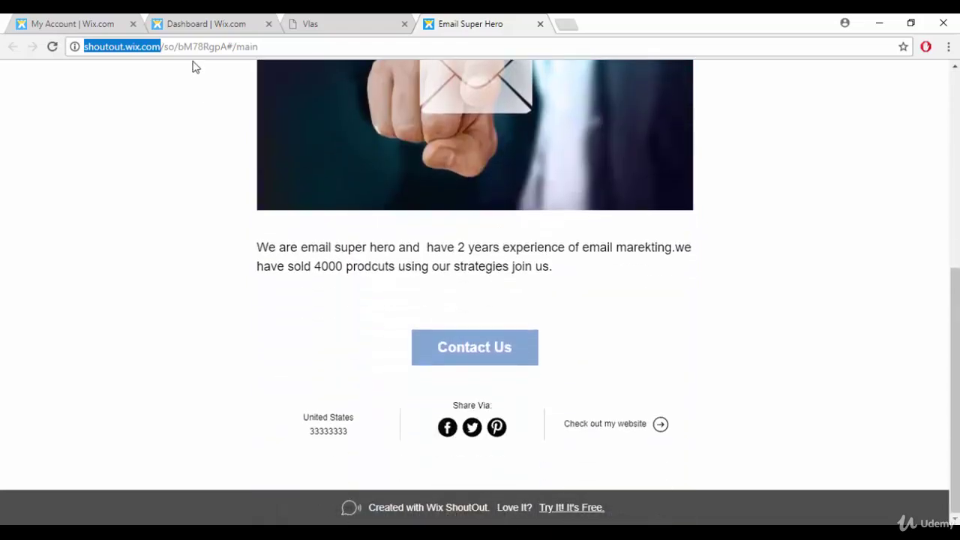
{"action": "mouse_move", "coordinate": [272, 45]}
{"action": "left_mouse_down"}
{"action": "mouse_move", "coordinate": [203, 30]}
{"action": "mouse_move", "coordinate": [90, 26]}
{"action": "mouse_move", "coordinate": [268, 47]}
{"action": "left_mouse_up"}
{"action": "left_click", "coordinate": [96, 75]}
{"action": "left_click", "coordinate": [213, 131]}
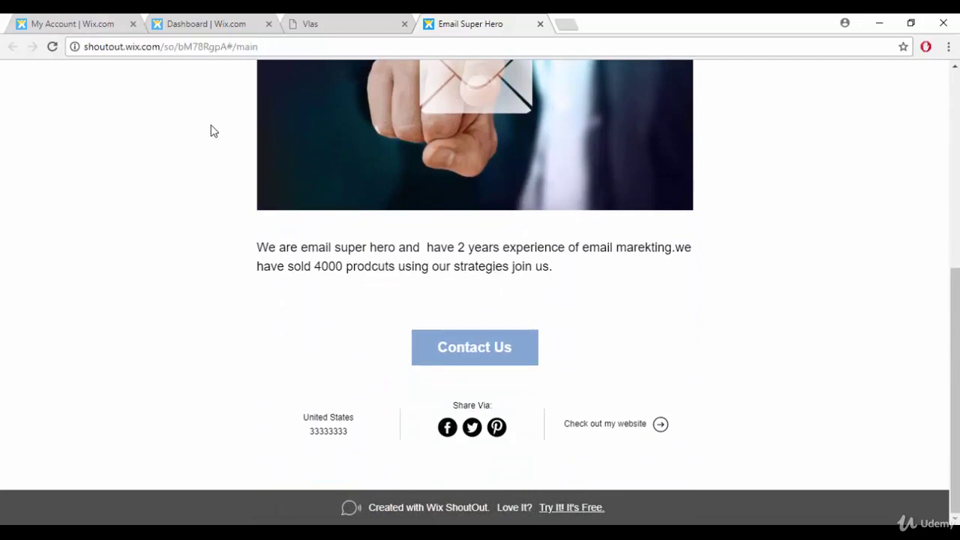
{"action": "scroll", "coordinate": [213, 130], "scroll_direction": "up", "scroll_amount": 4}
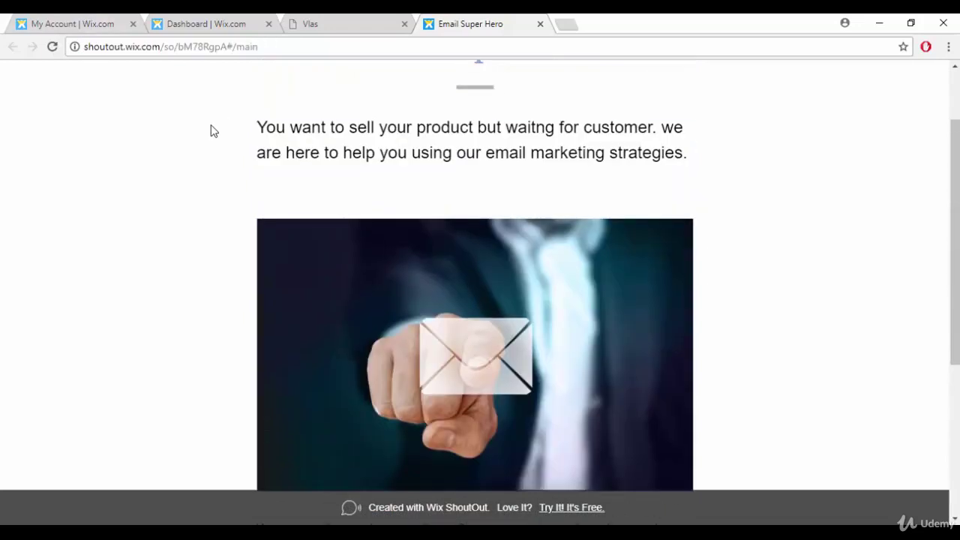
{"action": "scroll", "coordinate": [213, 130], "scroll_direction": "up", "scroll_amount": 1}
{"action": "left_click", "coordinate": [302, 45]}
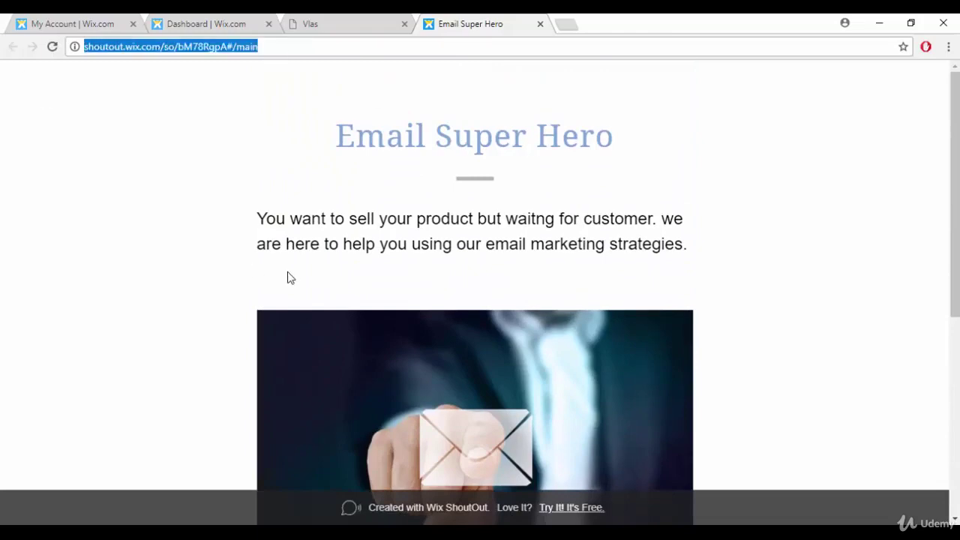
{"action": "scroll", "coordinate": [361, 234], "scroll_direction": "down", "scroll_amount": 2}
{"action": "scroll", "coordinate": [366, 212], "scroll_direction": "down", "scroll_amount": 3}
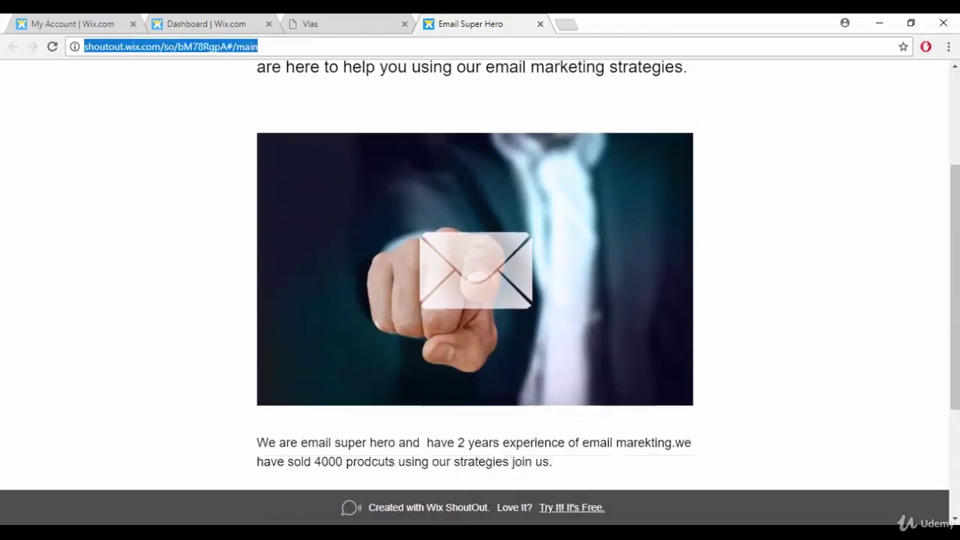
{"action": "scroll", "coordinate": [364, 217], "scroll_direction": "down", "scroll_amount": 1}
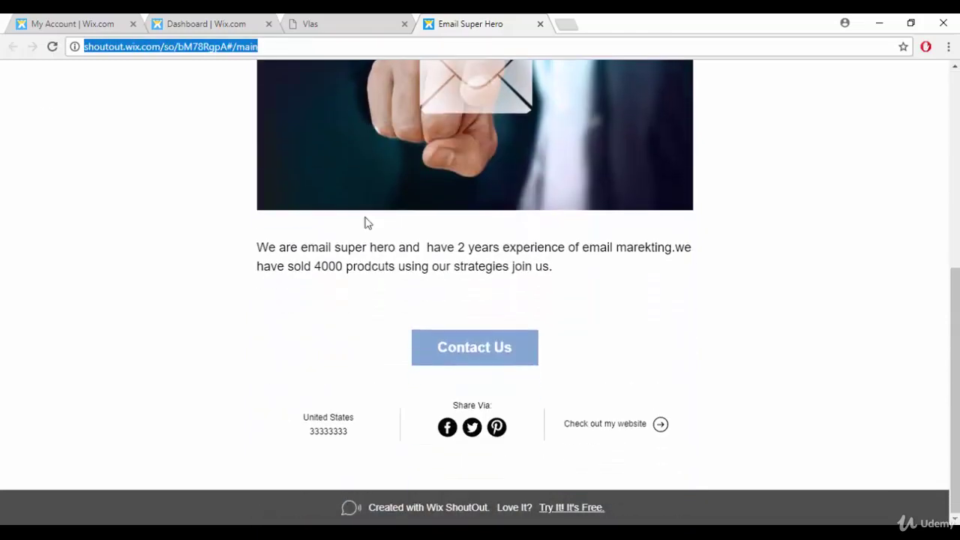
Step: Follow Contact Us to the author's website, scroll it, then close it to return to the shoutout
{"action": "left_click", "coordinate": [422, 364]}
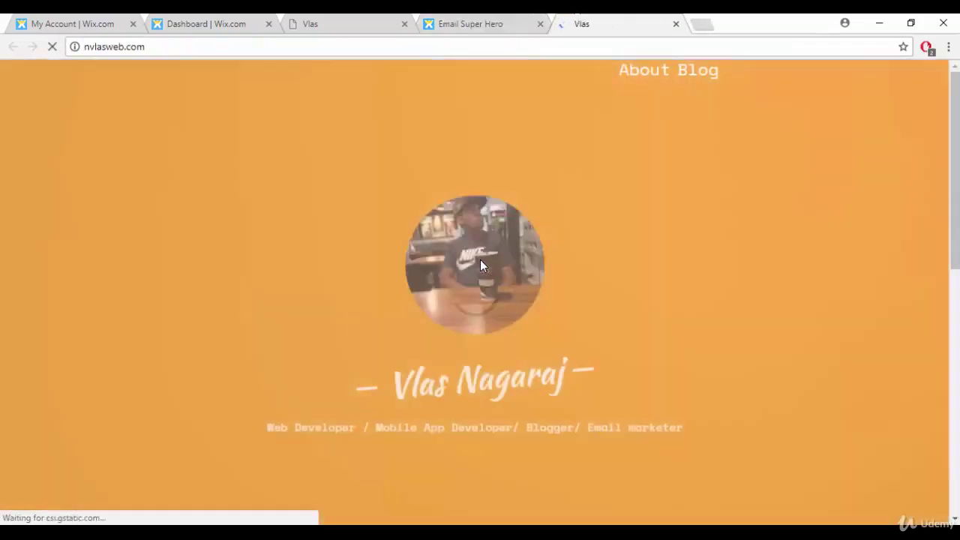
{"action": "scroll", "coordinate": [480, 263], "scroll_direction": "down", "scroll_amount": 4}
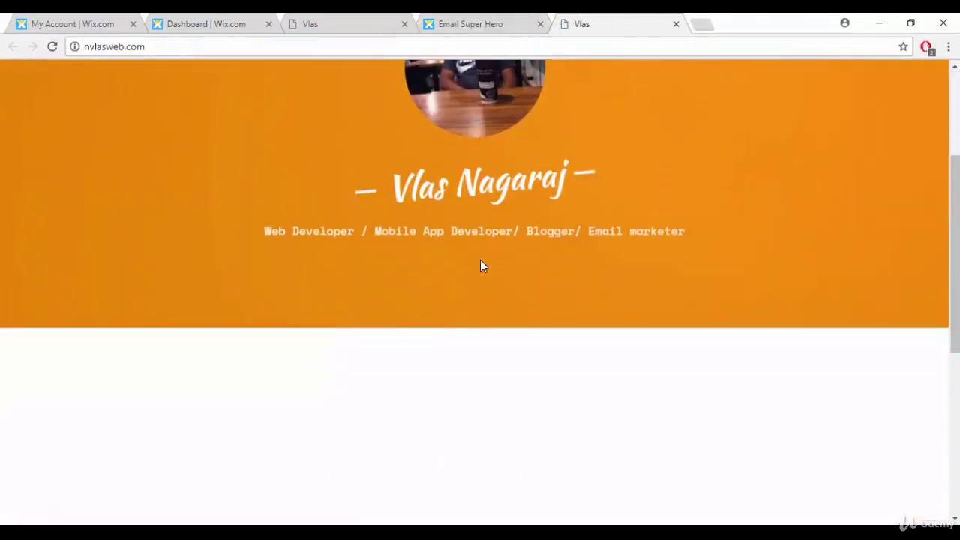
{"action": "scroll", "coordinate": [480, 263], "scroll_direction": "up", "scroll_amount": 4}
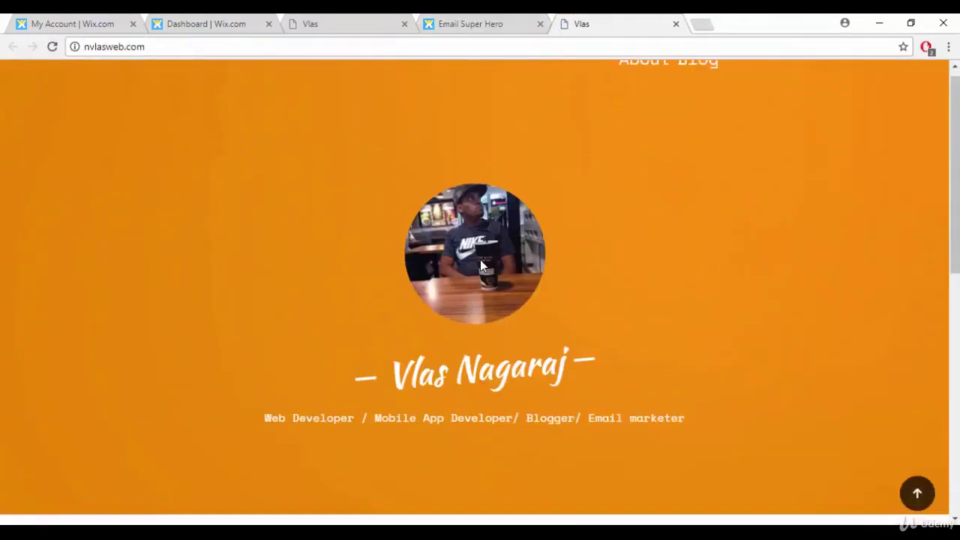
{"action": "middle_click", "coordinate": [578, 30]}
{"action": "scroll", "coordinate": [276, 243], "scroll_direction": "up", "scroll_amount": 3}
{"action": "scroll", "coordinate": [276, 244], "scroll_direction": "up", "scroll_amount": 1}
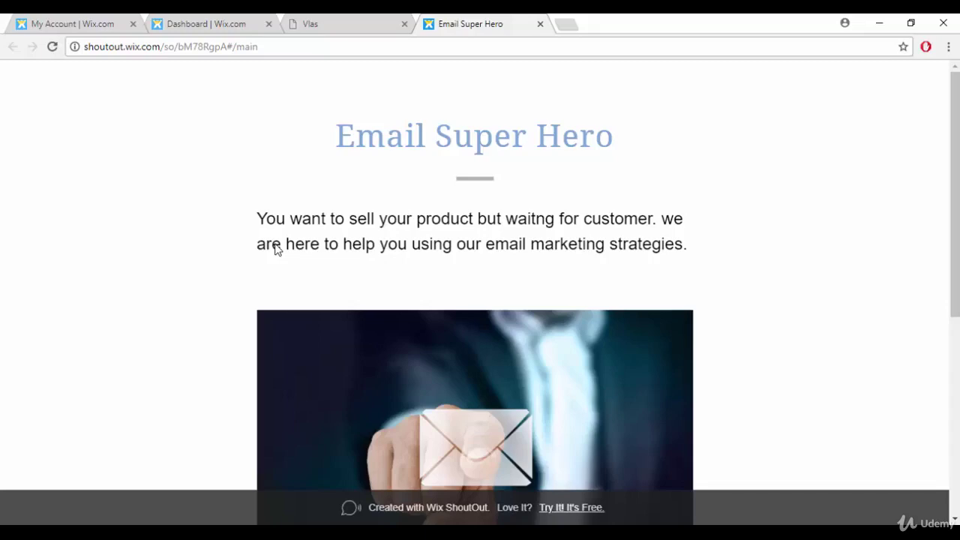
{"action": "left_click_drag", "start_coordinate": [279, 48], "coordinate": [5, 62]}
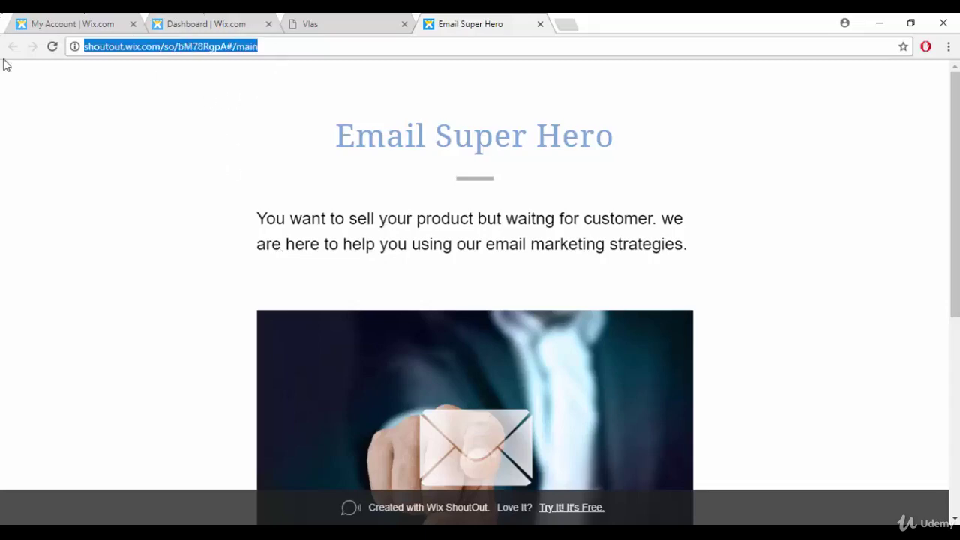
{"action": "scroll", "coordinate": [188, 228], "scroll_direction": "down", "scroll_amount": 4}
{"action": "scroll", "coordinate": [189, 228], "scroll_direction": "up", "scroll_amount": 4}
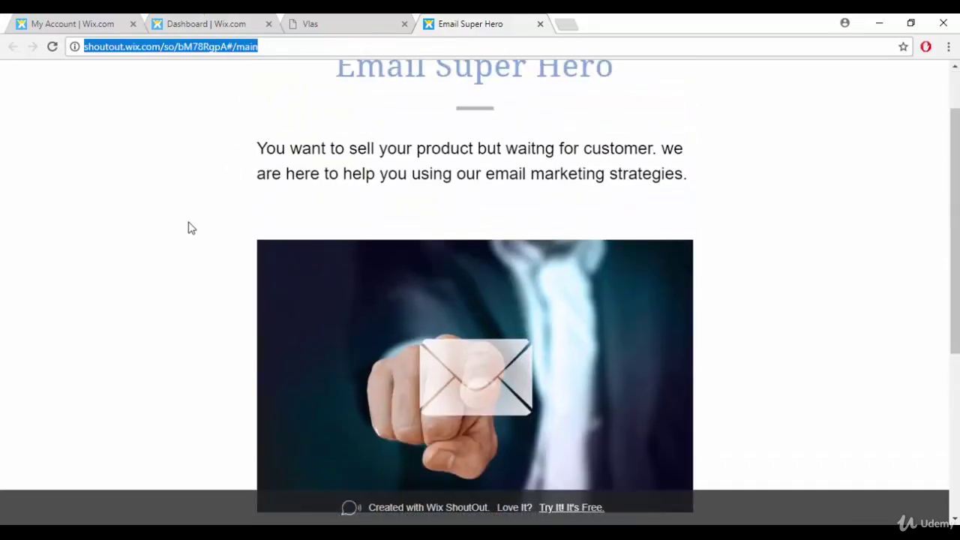
{"action": "left_click_drag", "start_coordinate": [349, 135], "coordinate": [639, 153]}
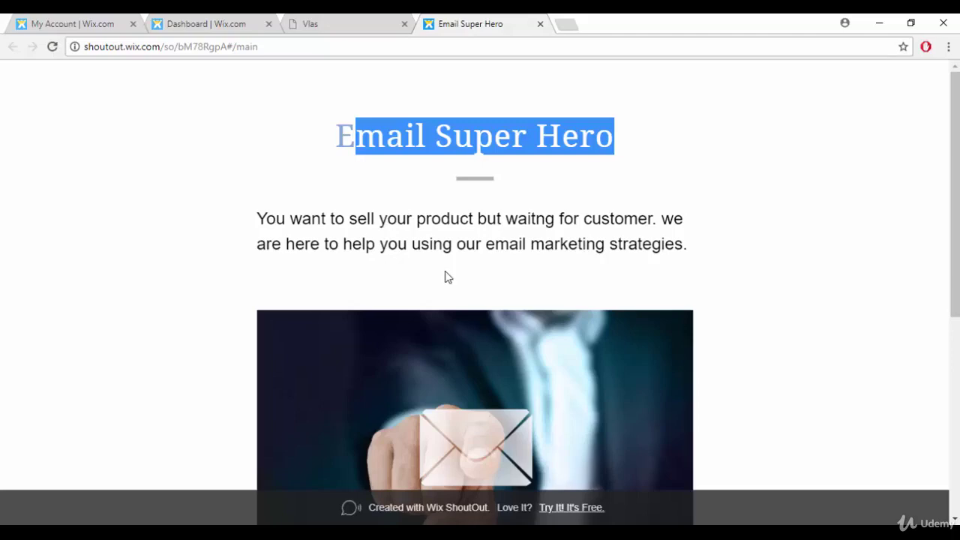
{"action": "scroll", "coordinate": [445, 278], "scroll_direction": "down", "scroll_amount": 5}
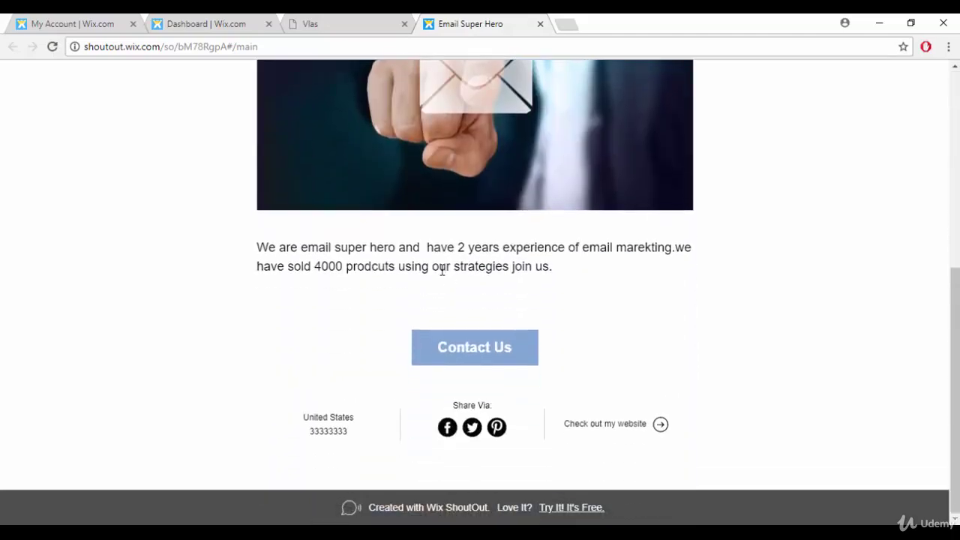
{"action": "scroll", "coordinate": [443, 272], "scroll_direction": "up", "scroll_amount": 5}
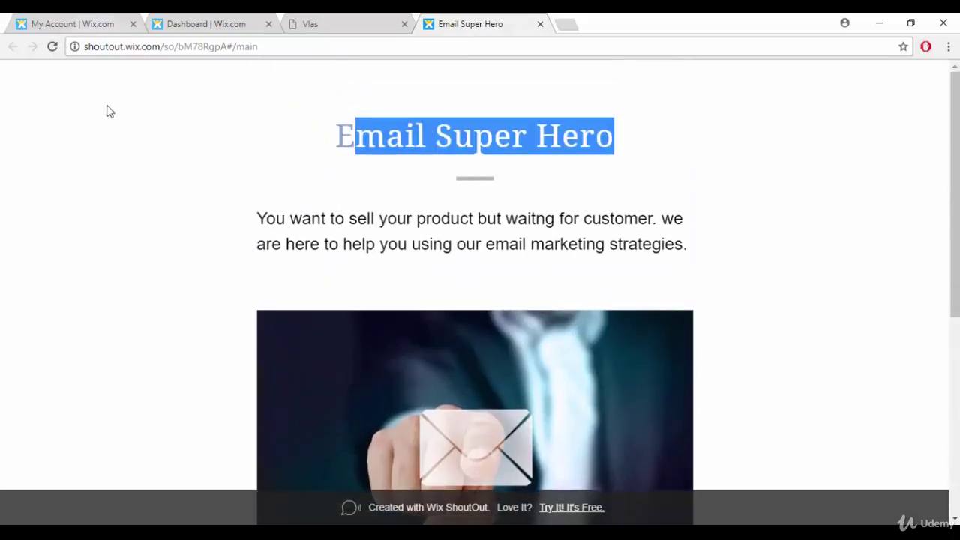
{"action": "left_click_drag", "start_coordinate": [255, 47], "coordinate": [84, 46]}
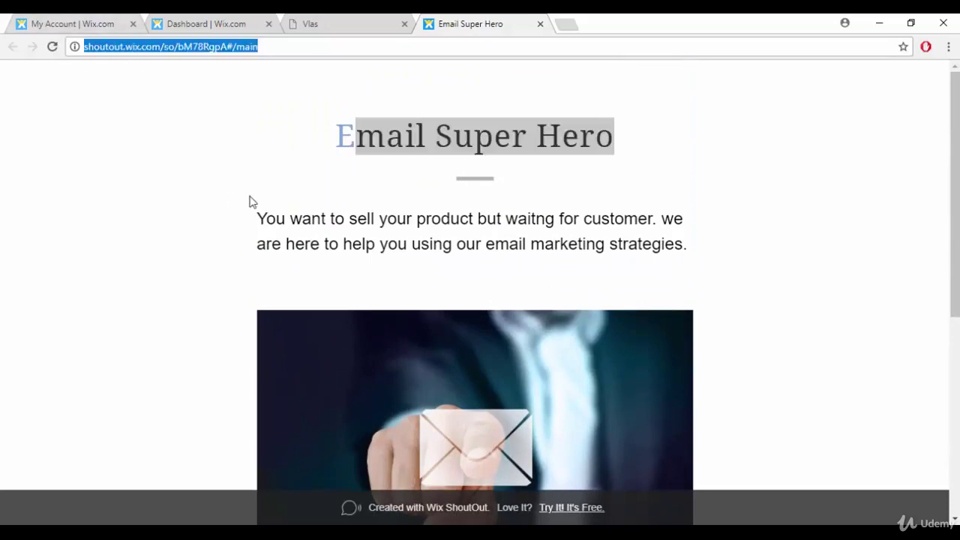
{"action": "scroll", "coordinate": [414, 328], "scroll_direction": "down", "scroll_amount": 5}
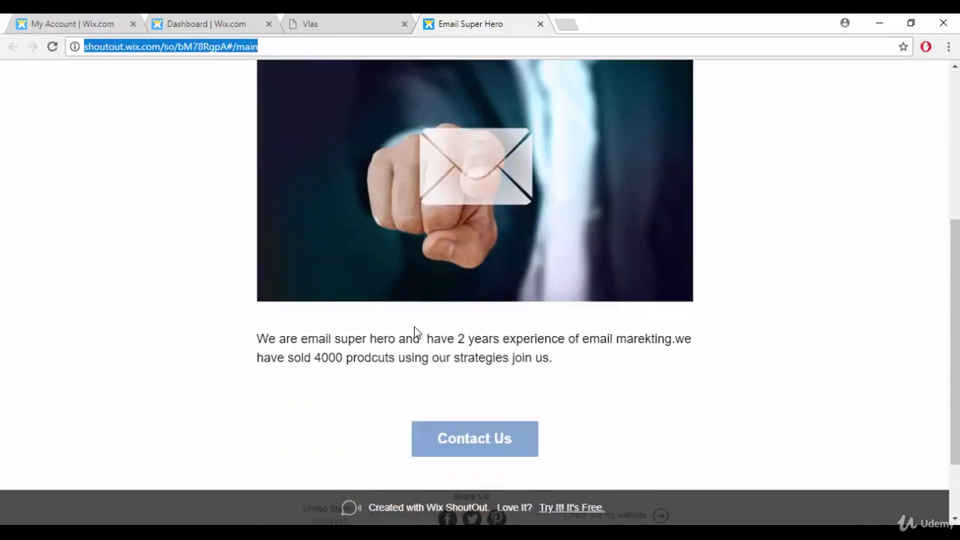
{"action": "scroll", "coordinate": [415, 330], "scroll_direction": "up", "scroll_amount": 5}
{"action": "left_click", "coordinate": [320, 189]}
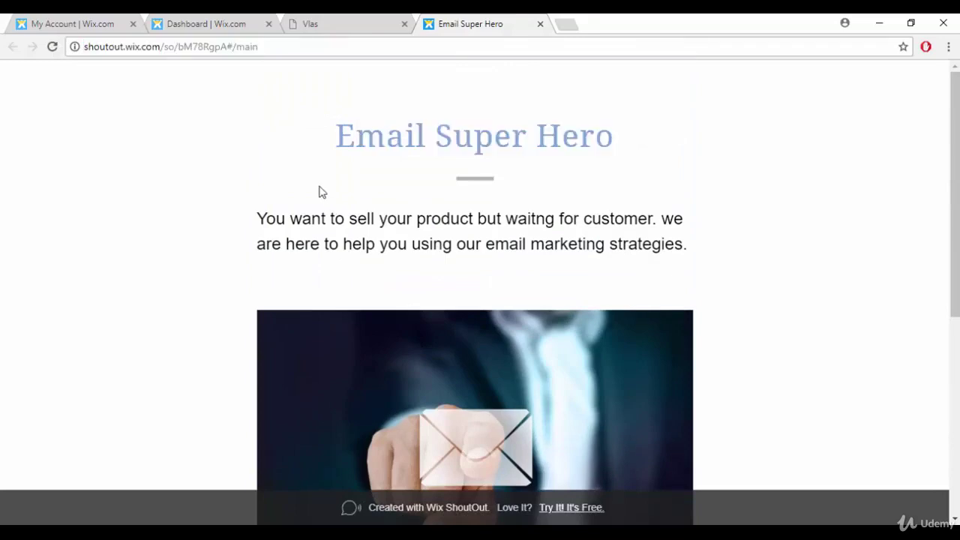
{"action": "left_click_drag", "start_coordinate": [322, 139], "coordinate": [651, 154]}
{"action": "left_click_drag", "start_coordinate": [259, 217], "coordinate": [735, 247]}
{"action": "scroll", "coordinate": [735, 247], "scroll_direction": "down", "scroll_amount": 5}
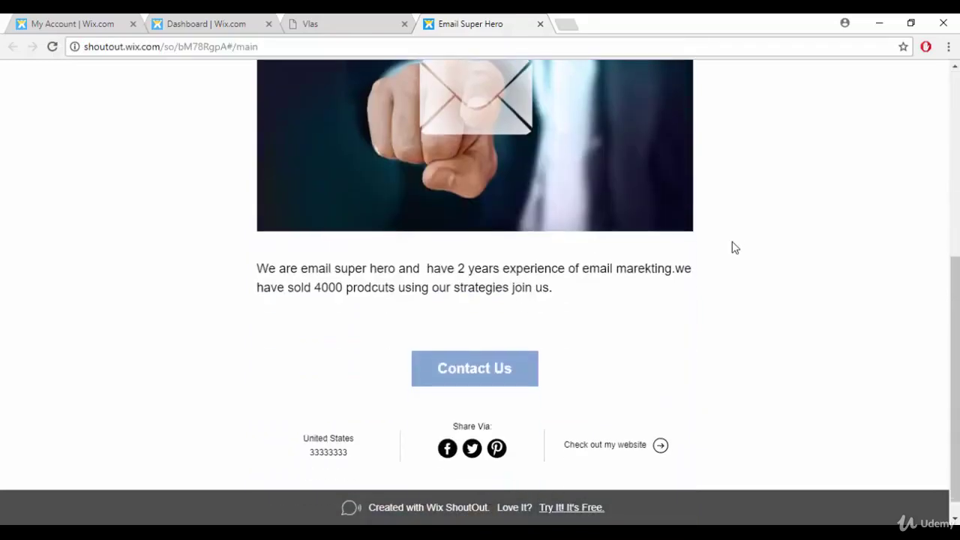
{"action": "scroll", "coordinate": [735, 247], "scroll_direction": "up", "scroll_amount": 1}
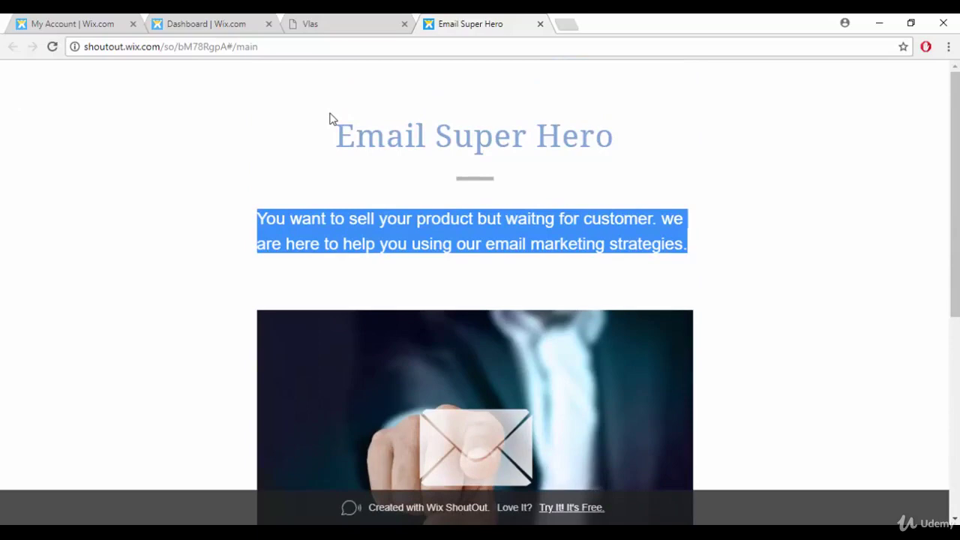
{"action": "left_click", "coordinate": [194, 24]}
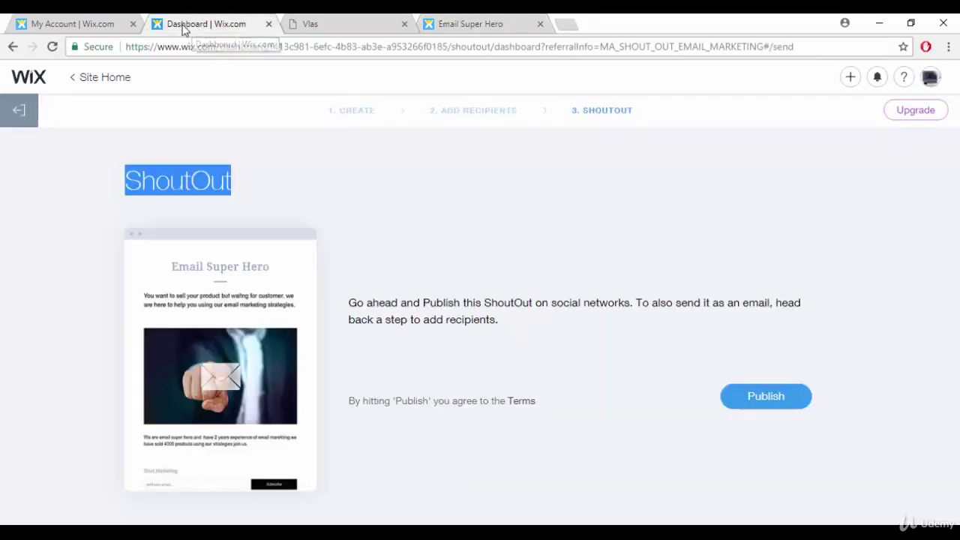
{"action": "left_click", "coordinate": [84, 19]}
{"action": "left_click", "coordinate": [204, 23]}
{"action": "left_click", "coordinate": [37, 22]}
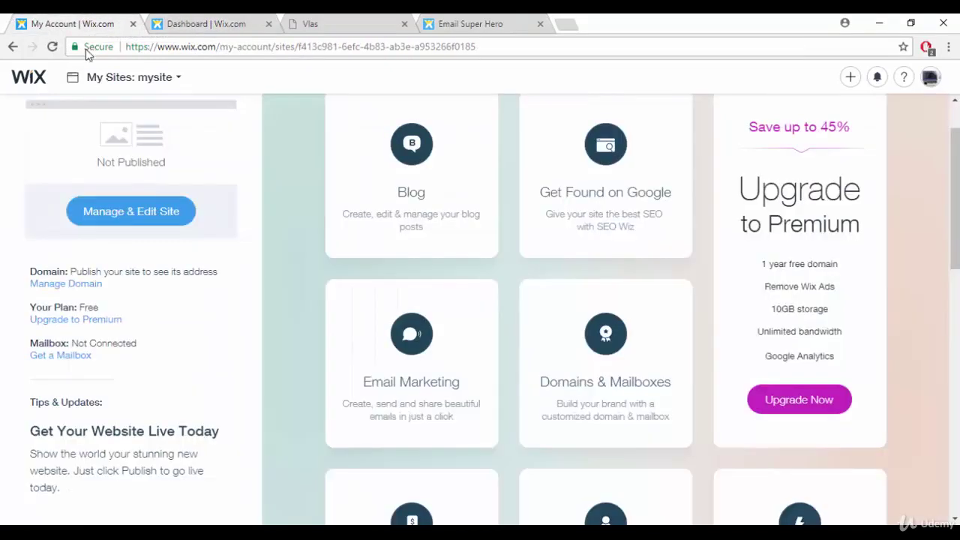
{"action": "mouse_move", "coordinate": [415, 469]}
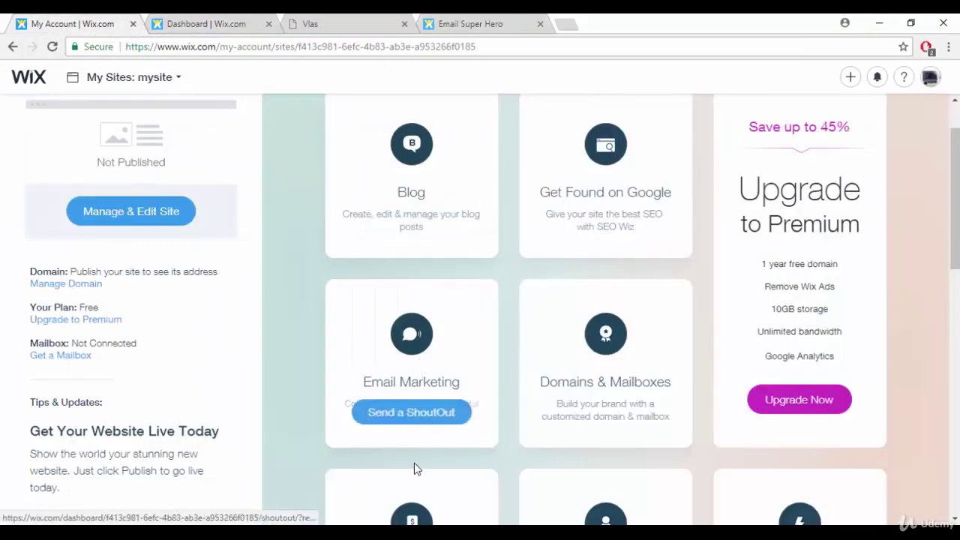
{"action": "left_click", "coordinate": [375, 23]}
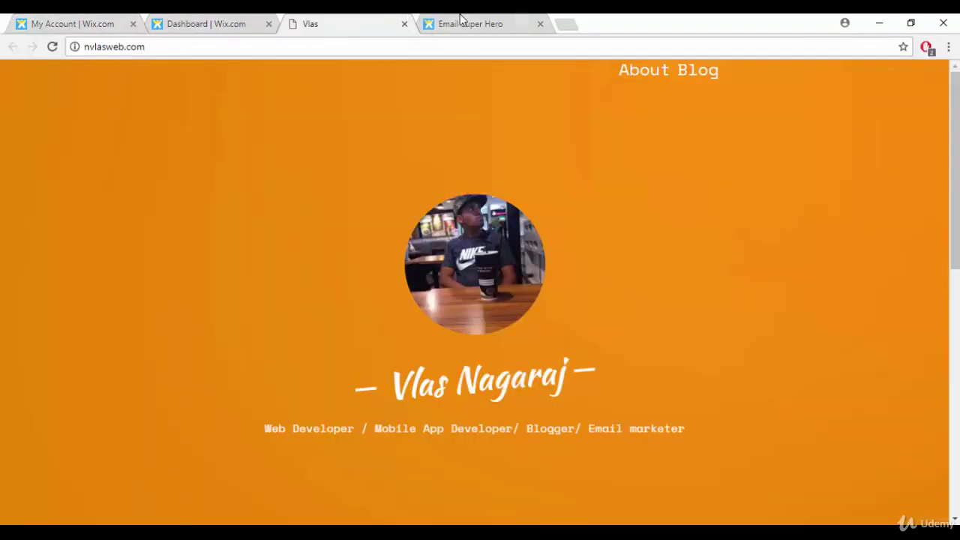
{"action": "left_click", "coordinate": [460, 22]}
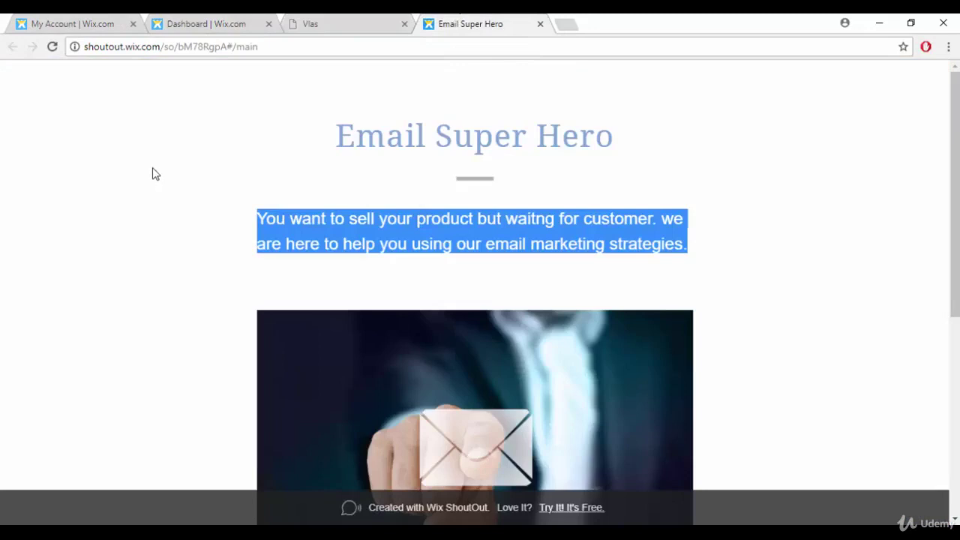